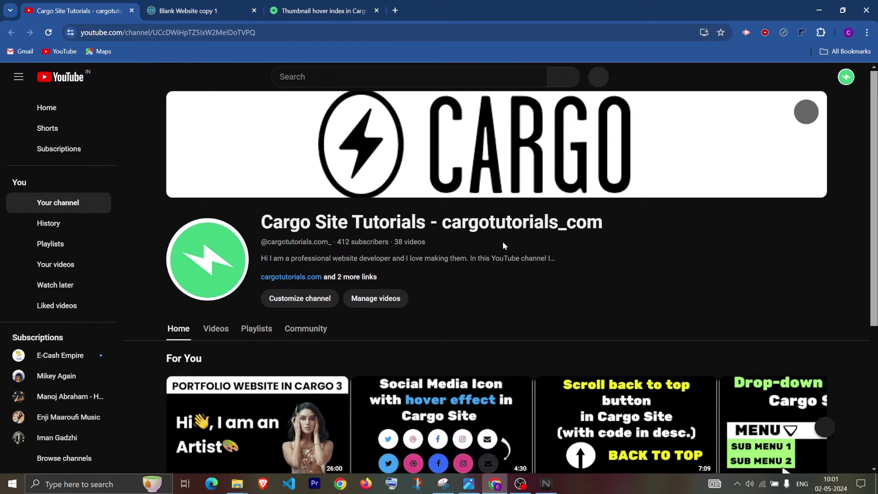
# - Name a new page 'Project One', drag it into the Projects folder, and start writing on it
pyautogui.scroll(-2, 498, 255)
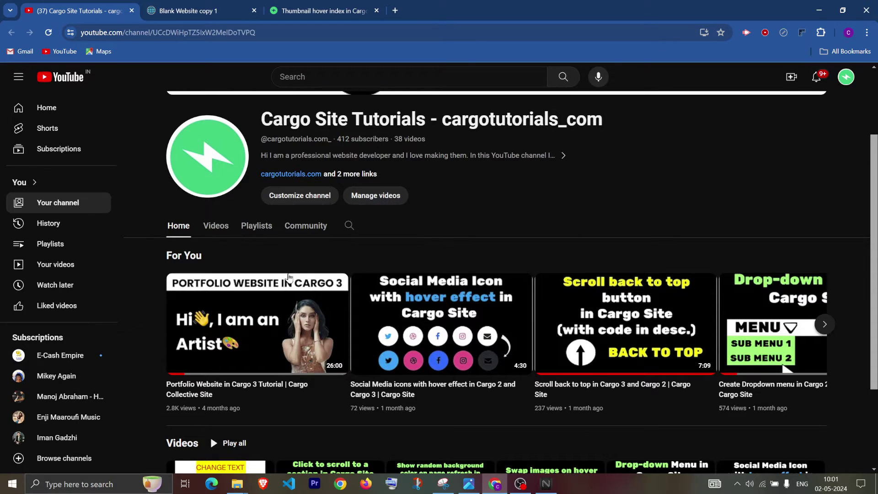
pyautogui.scroll(2, 429, 284)
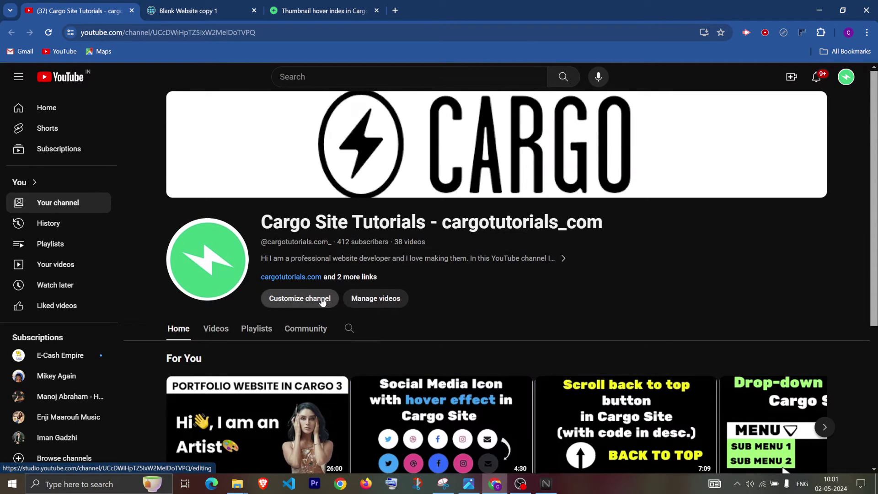
pyautogui.scroll(-1, 322, 297)
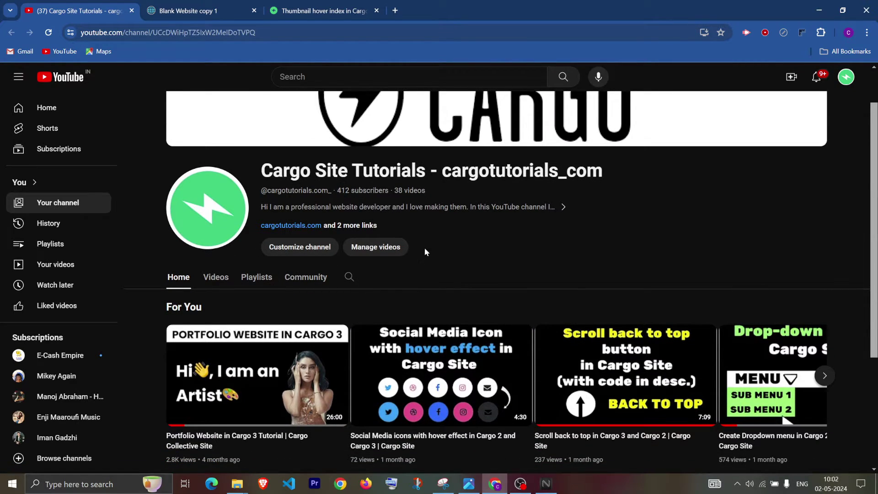
pyautogui.scroll(1, 460, 222)
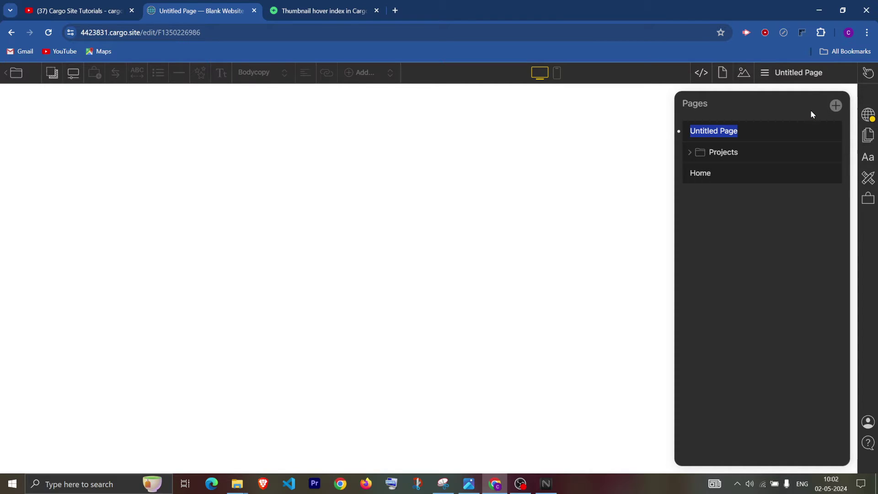
pyautogui.write('Projec')
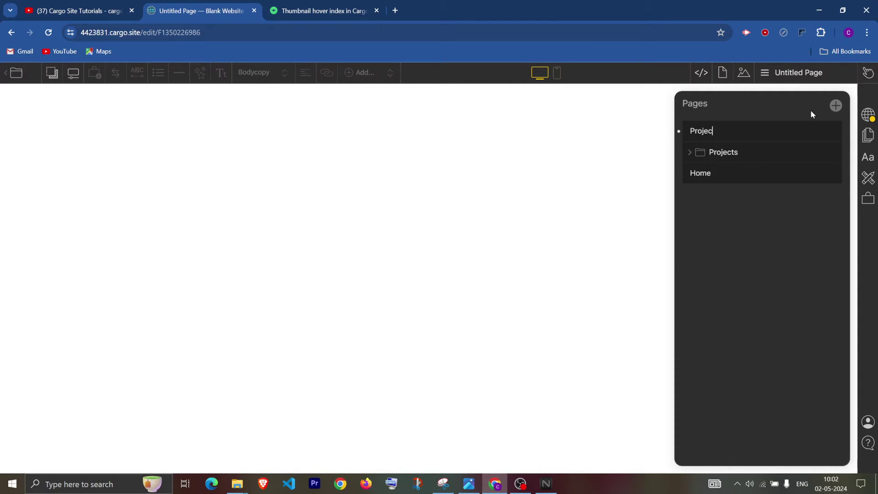
pyautogui.write('ts')
pyautogui.press('BackSpace')
pyautogui.write('One')
pyautogui.press('Return')
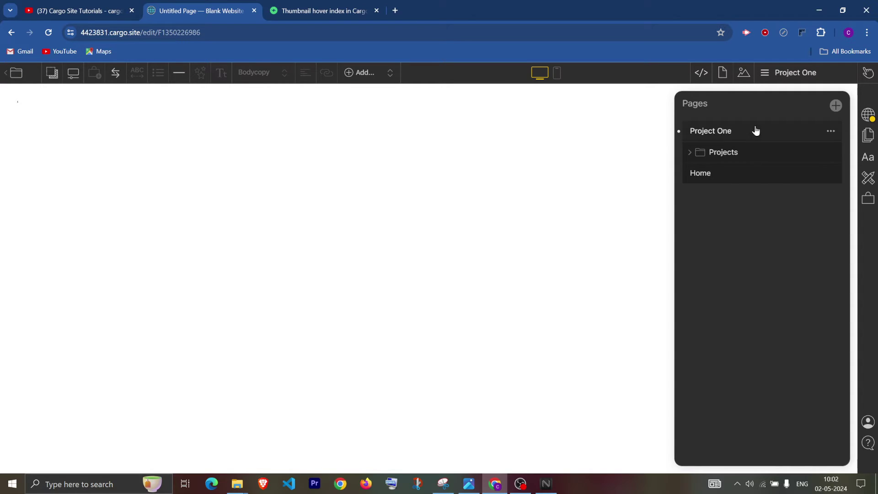
pyautogui.moveTo(755, 130); pyautogui.dragTo(754, 146)
pyautogui.click(691, 132)
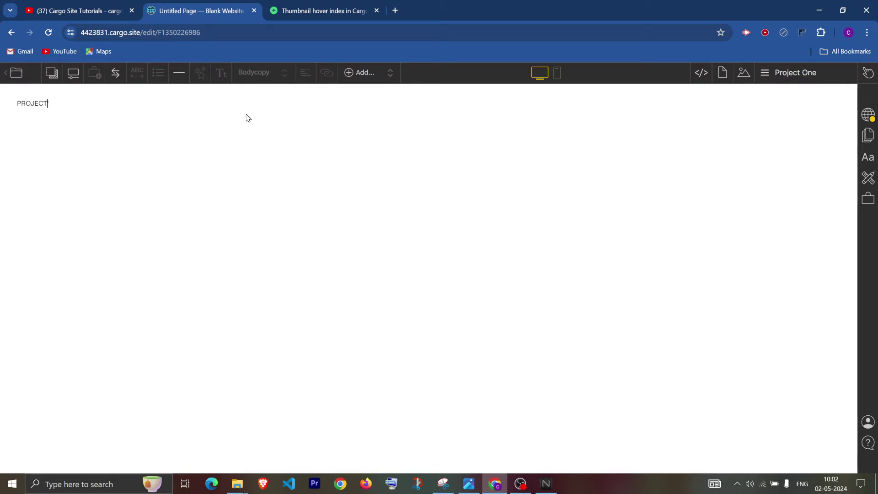
# - Add a PROJECT ONE heading at 330% font scale and a Lorem Ipsum placeholder paragraph
pyautogui.write(' ONE')
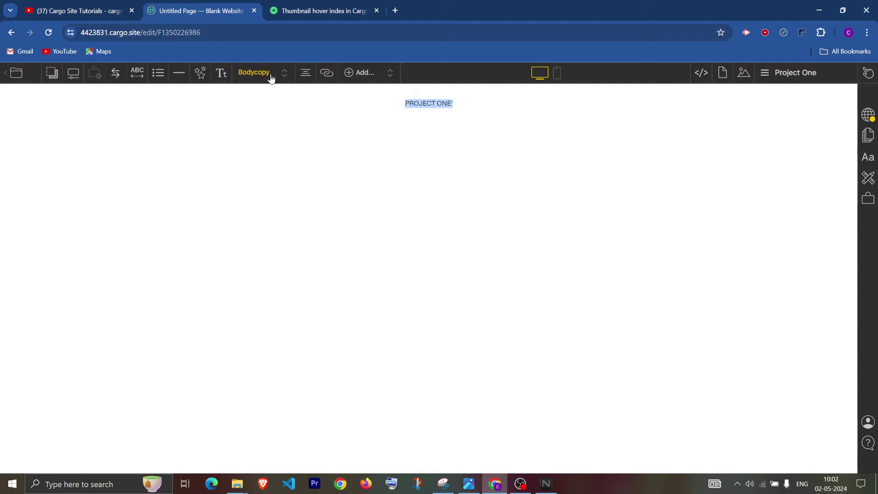
pyautogui.click(222, 73)
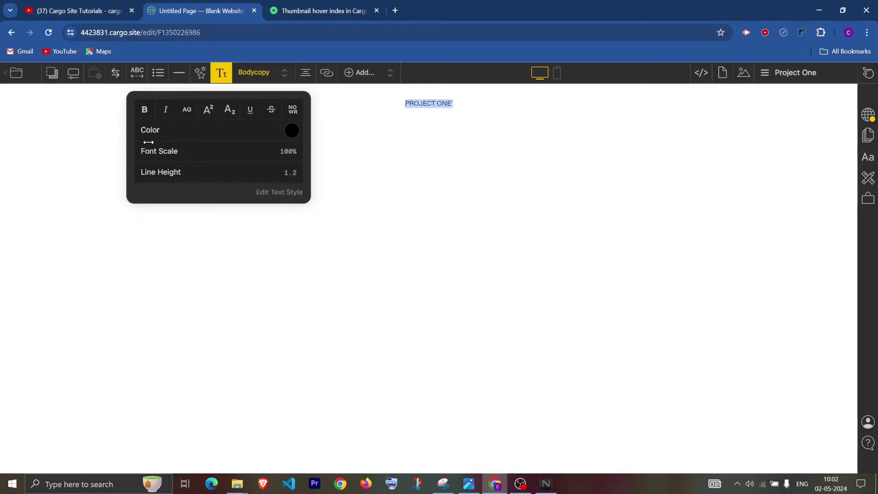
pyautogui.moveTo(145, 151); pyautogui.dragTo(528, 117)
pyautogui.click(528, 117)
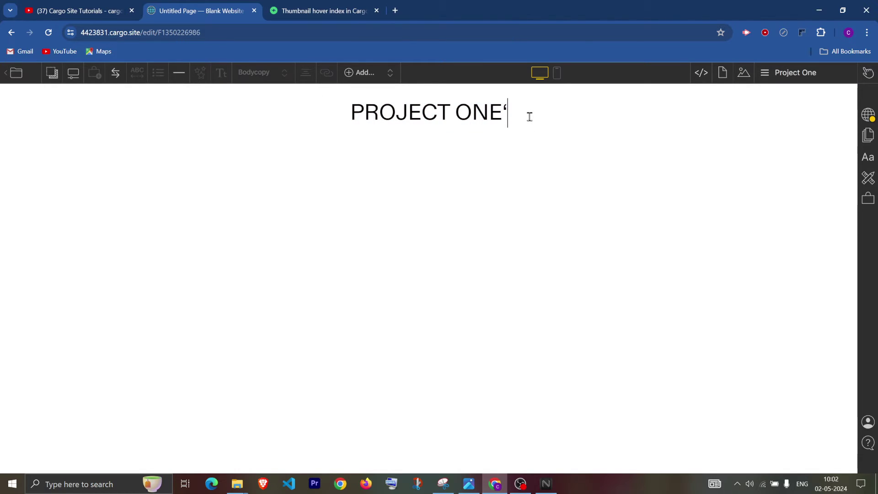
pyautogui.press('BackSpace')
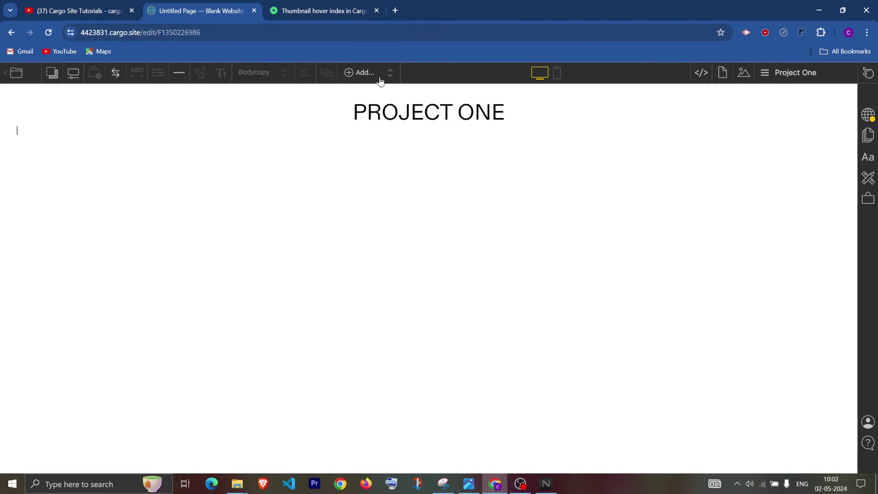
pyautogui.click(379, 78)
pyautogui.moveTo(374, 155)
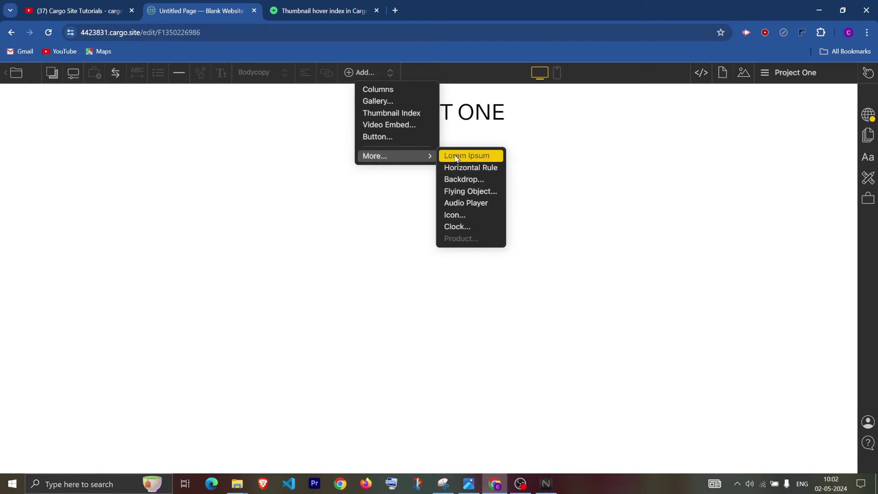
pyautogui.click(455, 157)
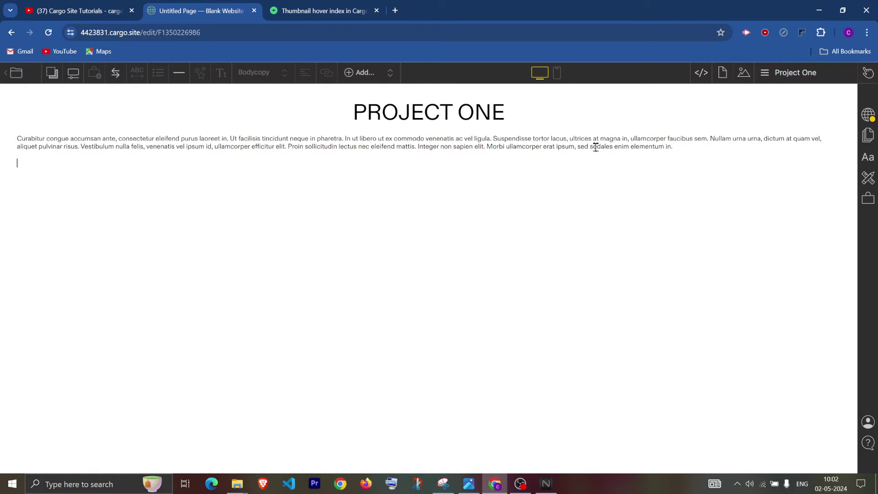
# - Upload the Group 33 (1) image, place it on the page and shrink it to thumbnail size
pyautogui.click(745, 74)
pyautogui.click(784, 105)
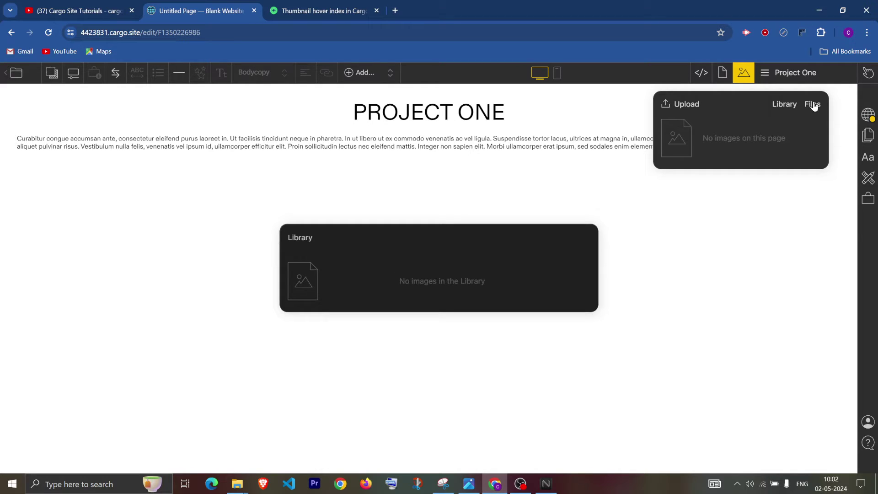
pyautogui.click(687, 104)
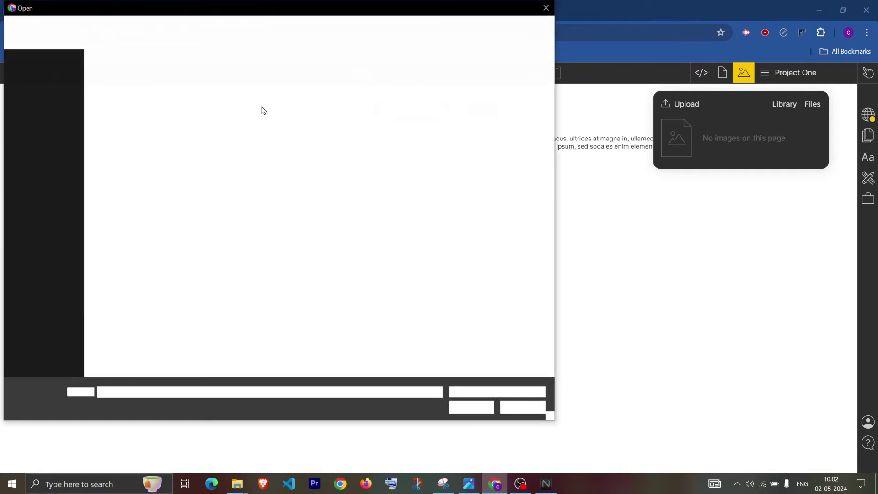
pyautogui.doubleClick(187, 100)
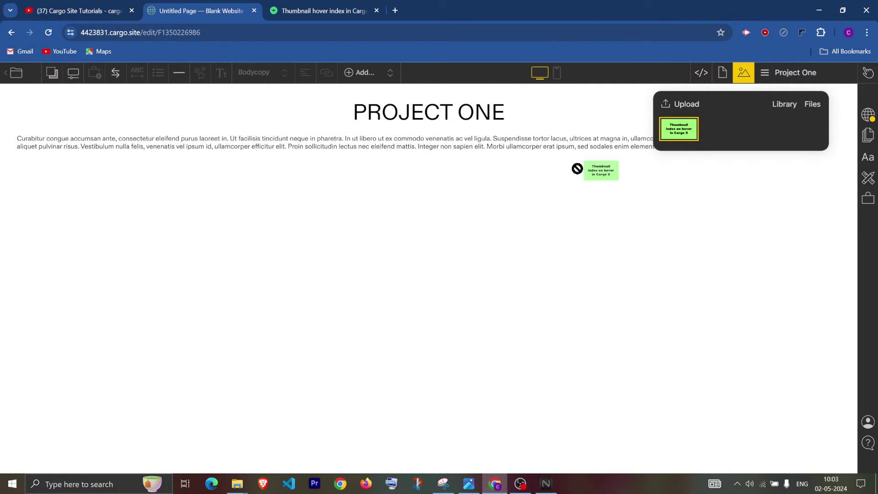
pyautogui.moveTo(678, 130); pyautogui.dragTo(402, 224)
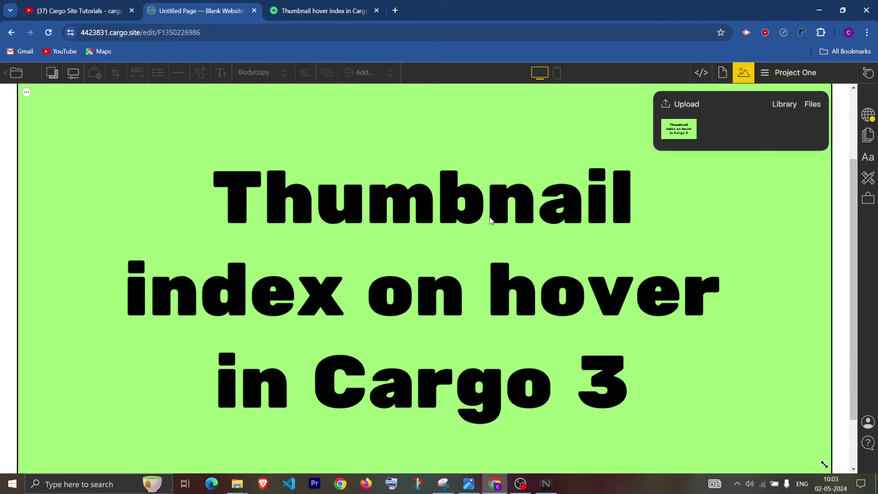
pyautogui.moveTo(825, 464)
pyautogui.mouseDown()
pyautogui.moveTo(161, 227)
pyautogui.moveTo(333, 247)
pyautogui.mouseUp()
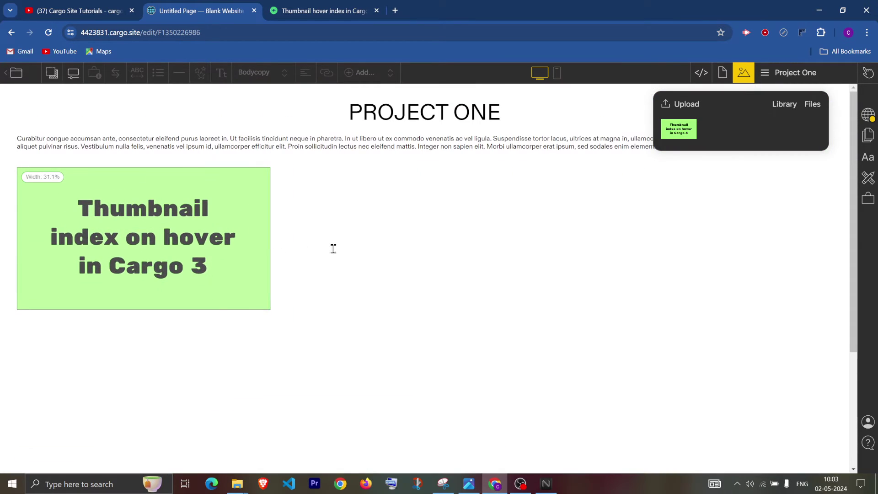
# - Duplicate Project One as Project Two and change its heading to PROJECT TWO
pyautogui.click(766, 75)
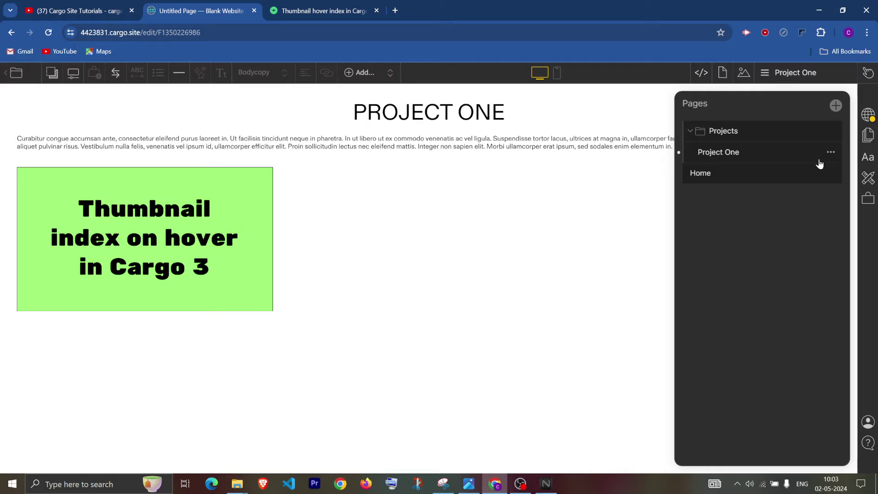
pyautogui.click(831, 152)
pyautogui.click(777, 159)
pyautogui.write('Project T')
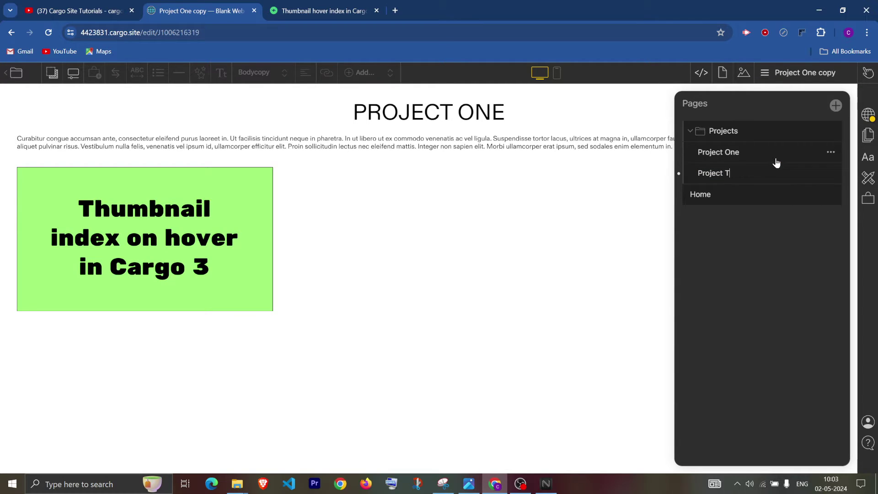
pyautogui.write("wo'")
pyautogui.doubleClick(730, 181)
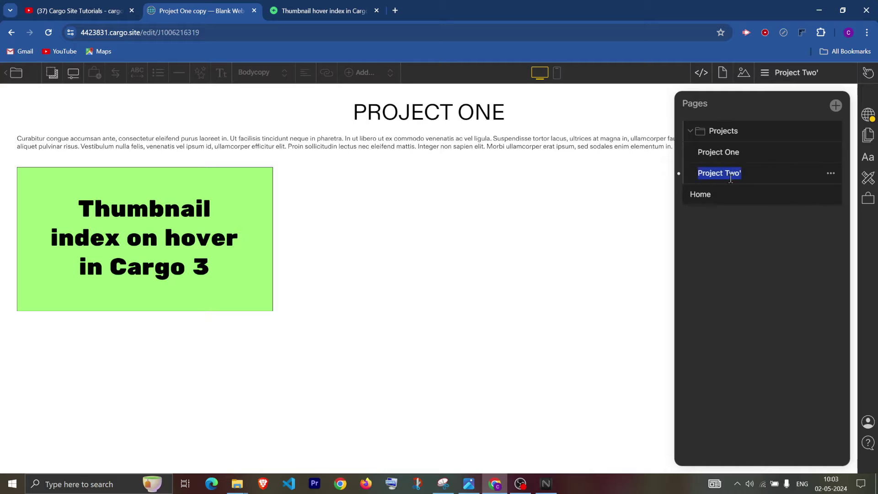
pyautogui.doubleClick(488, 113)
pyautogui.write('TWO')
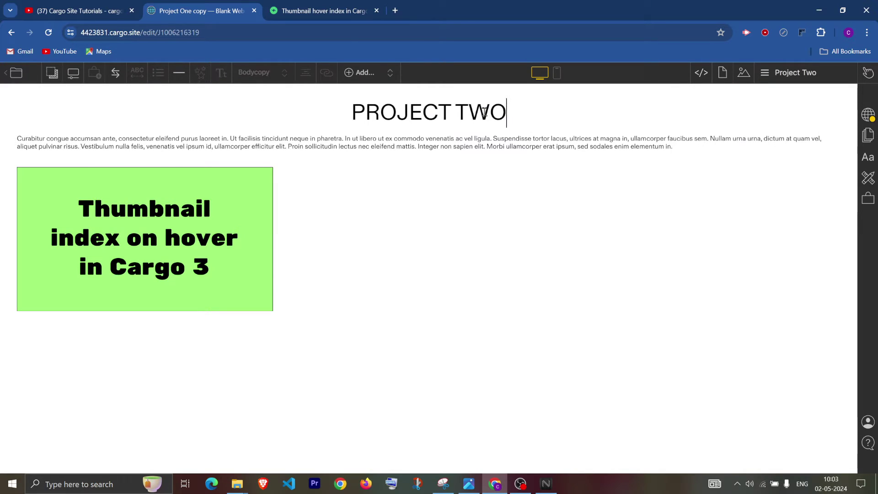
pyautogui.press('Return')
# - Duplicate Project Two as Project Three and change its heading to PROJECT THREE
pyautogui.click(795, 72)
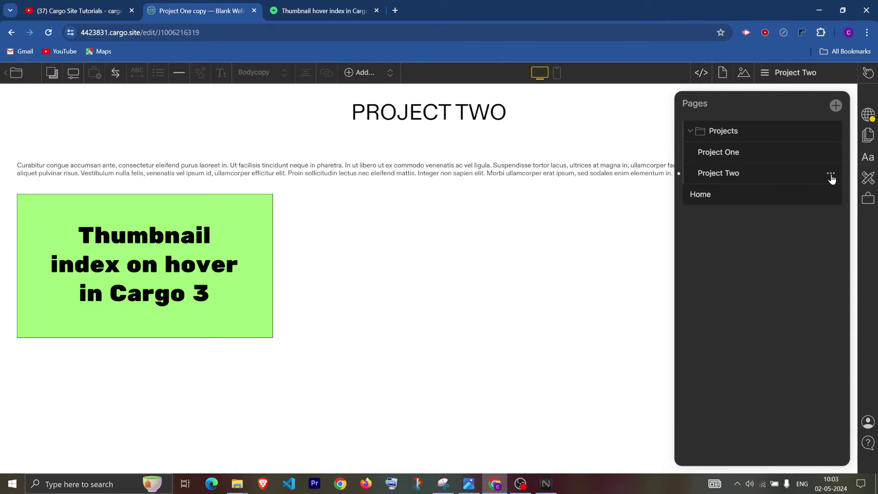
pyautogui.click(830, 176)
pyautogui.click(752, 176)
pyautogui.moveTo(730, 194); pyautogui.dragTo(791, 191)
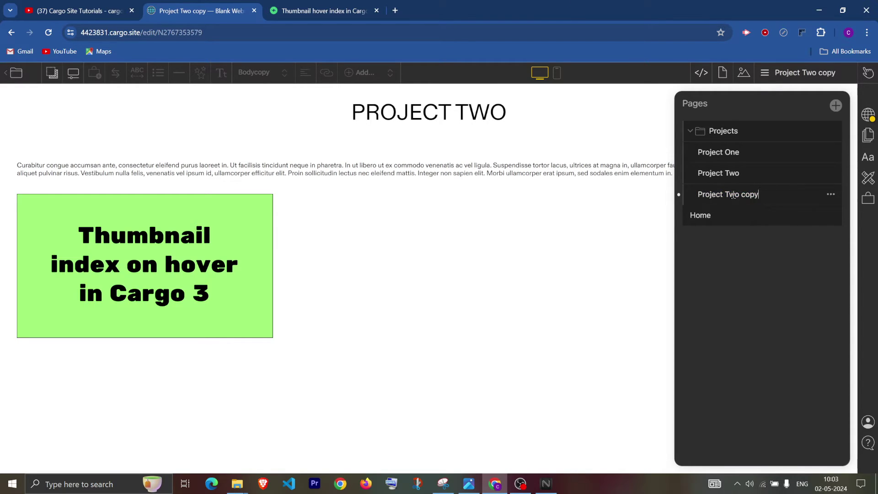
pyautogui.write('hree')
pyautogui.press('Return')
pyautogui.click(742, 196)
pyautogui.moveTo(469, 112); pyautogui.dragTo(570, 112)
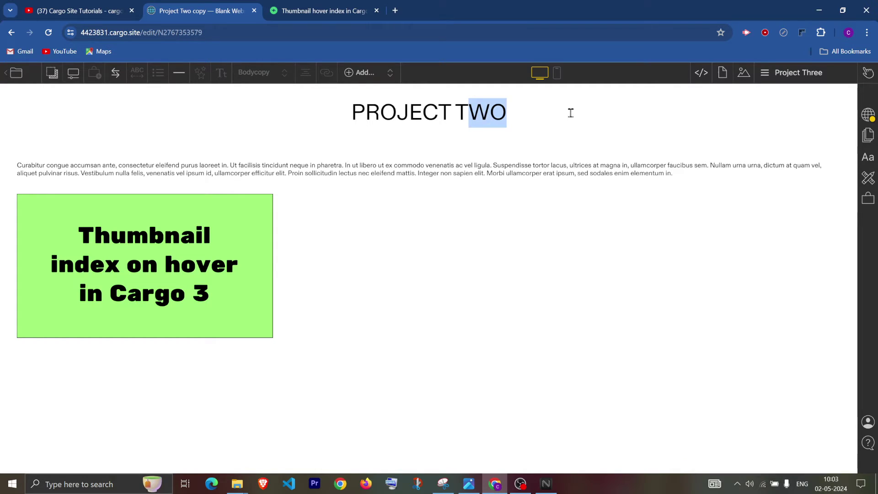
pyautogui.write('HREE')
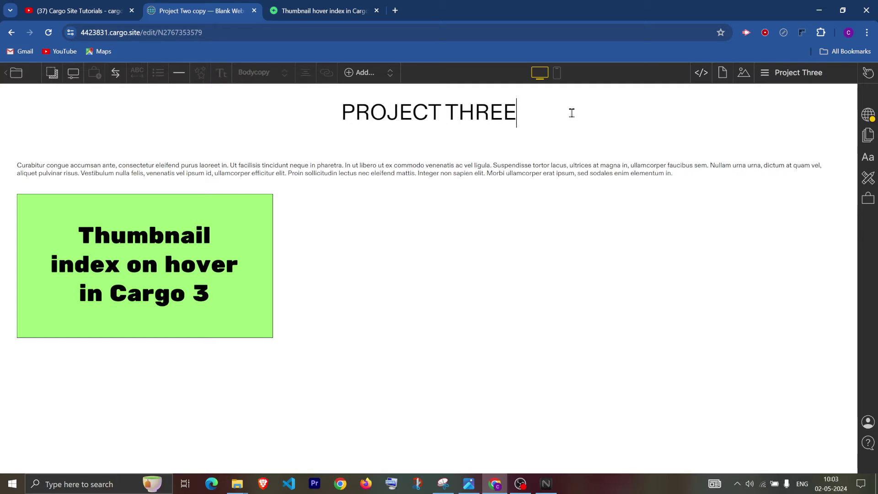
# - Open Project One's page settings and close them again
pyautogui.click(777, 73)
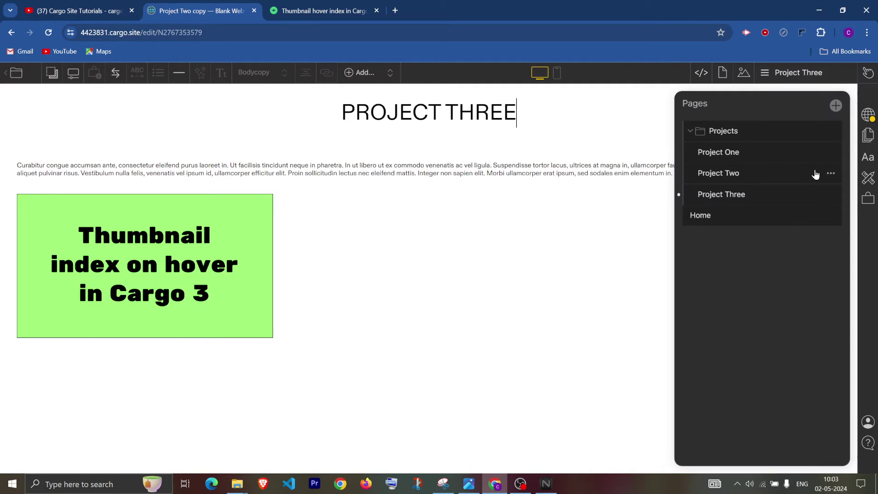
pyautogui.click(838, 154)
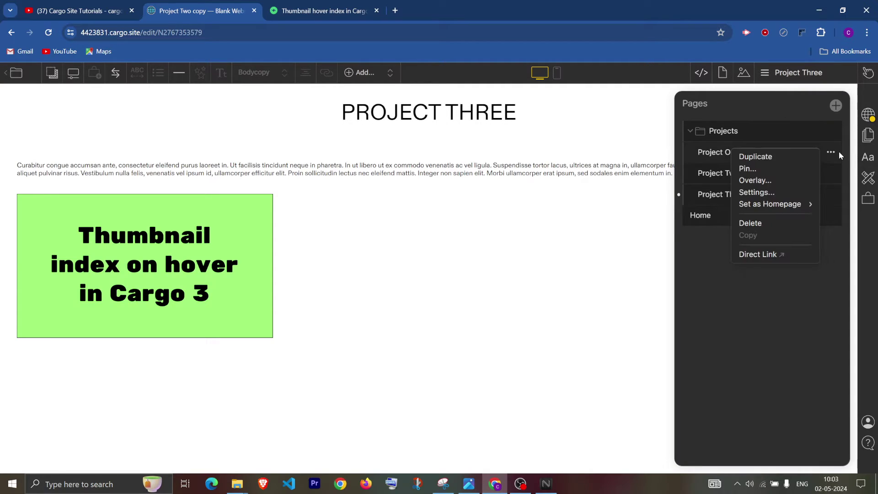
pyautogui.click(777, 195)
pyautogui.click(786, 289)
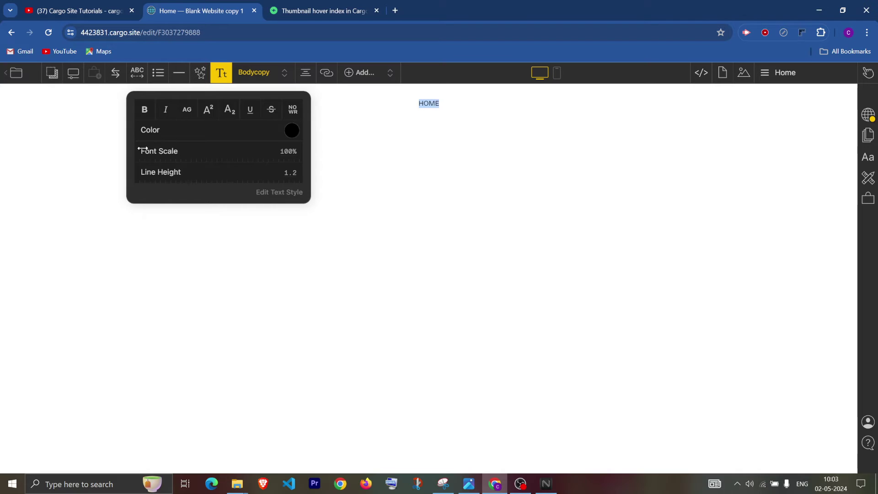
# - Enlarge the HOME heading and insert a Thumbnail Index below it
pyautogui.moveTo(142, 150); pyautogui.dragTo(192, 150)
pyautogui.click(559, 115)
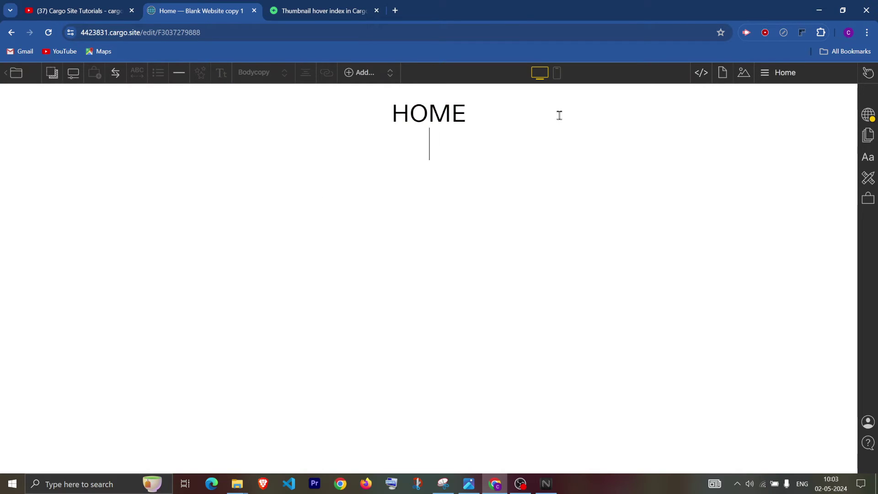
pyautogui.click(358, 74)
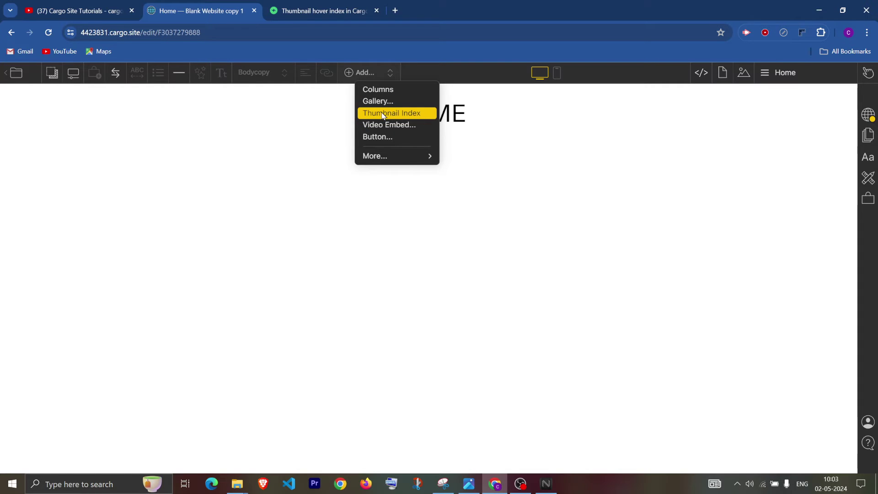
pyautogui.click(404, 116)
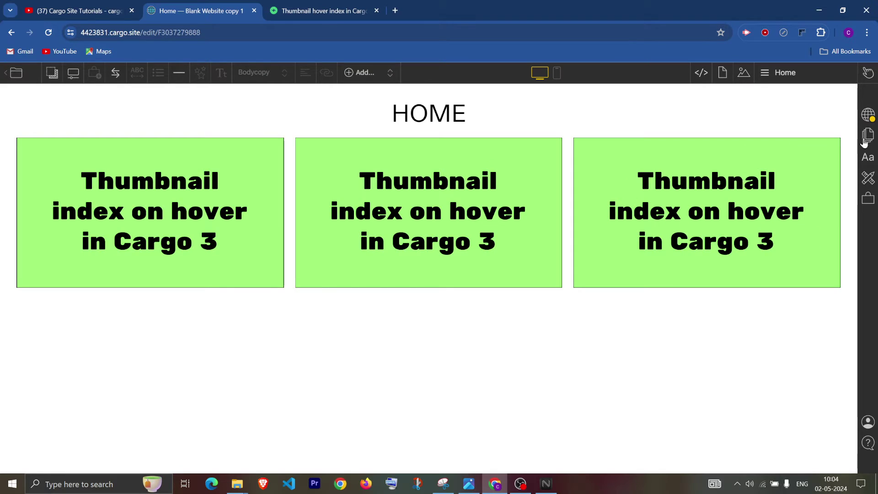
# - Create a new blank page named Untitled Page and return to the Home page
pyautogui.click(821, 143)
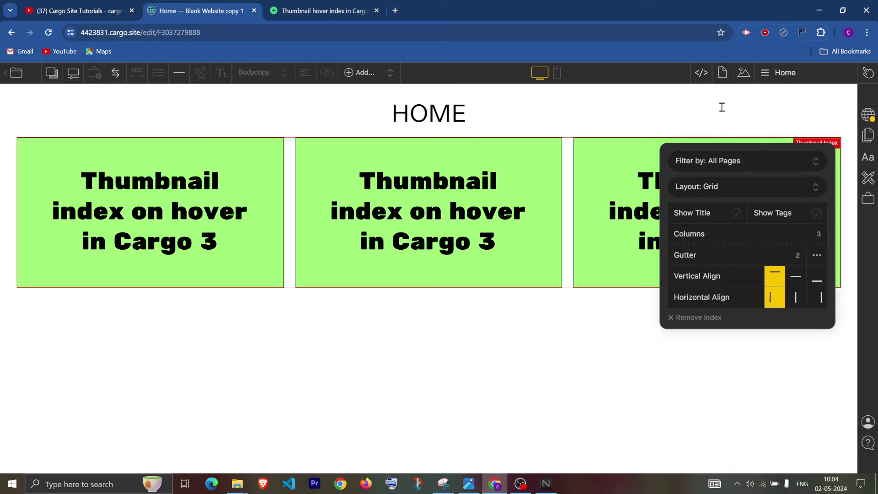
pyautogui.click(777, 72)
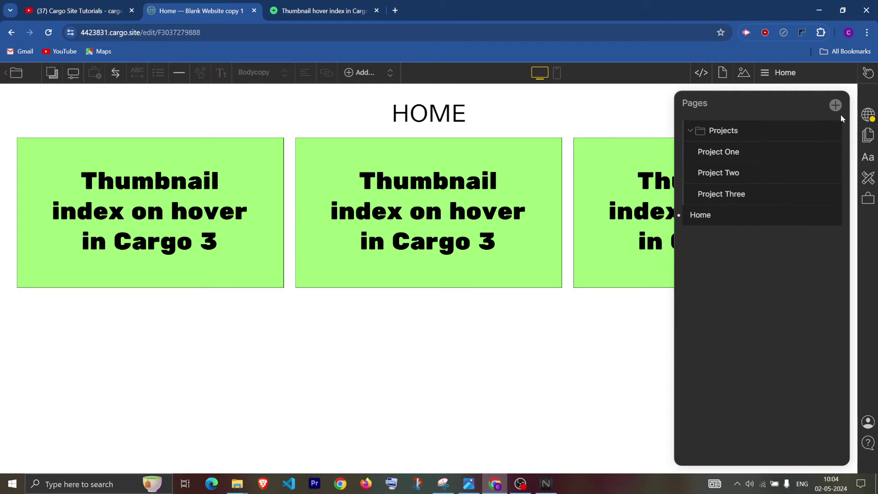
pyautogui.click(835, 105)
pyautogui.click(792, 113)
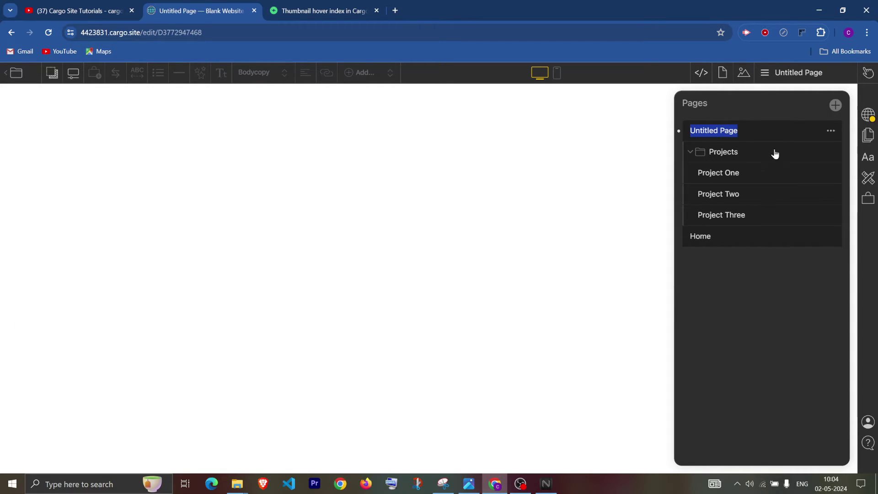
pyautogui.click(741, 281)
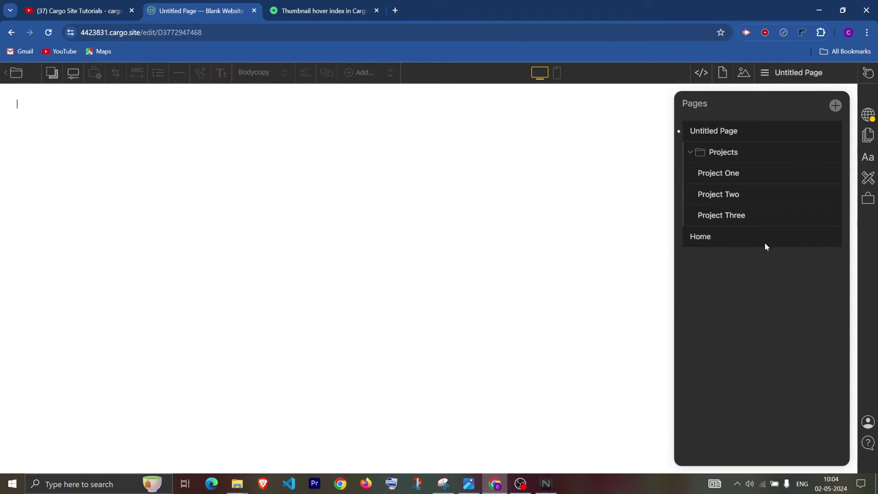
pyautogui.click(717, 242)
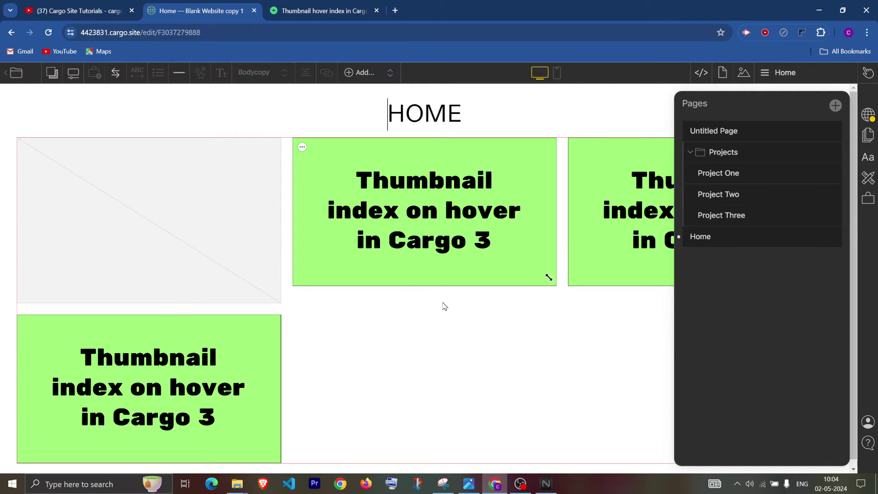
pyautogui.click(125, 123)
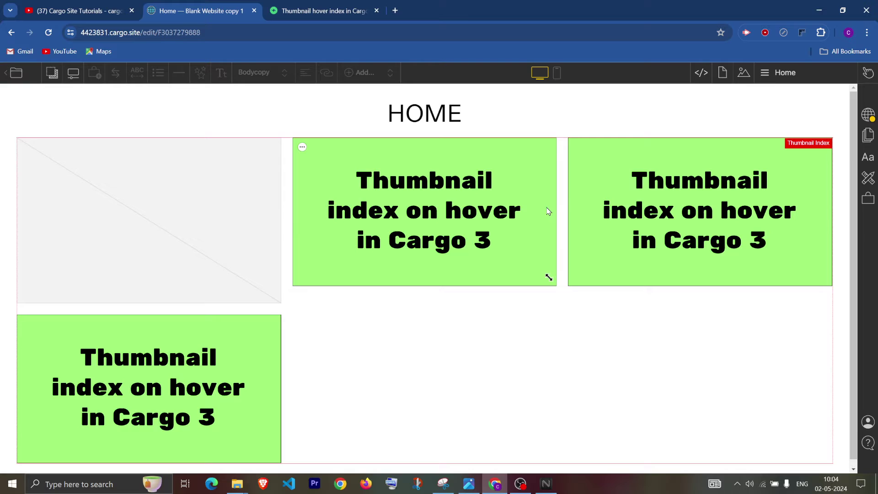
# - Filter the thumbnail index to the Projects folder and show page titles under thumbnails
pyautogui.moveTo(699, 212)
pyautogui.click(806, 146)
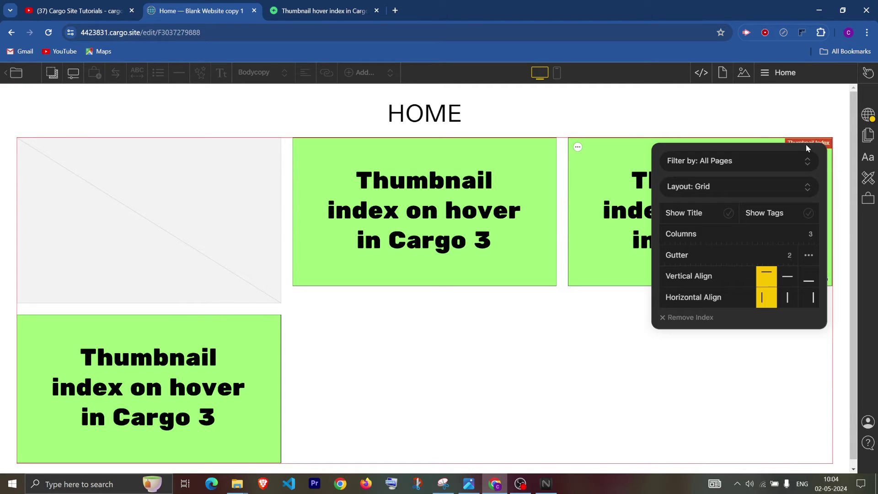
pyautogui.click(712, 160)
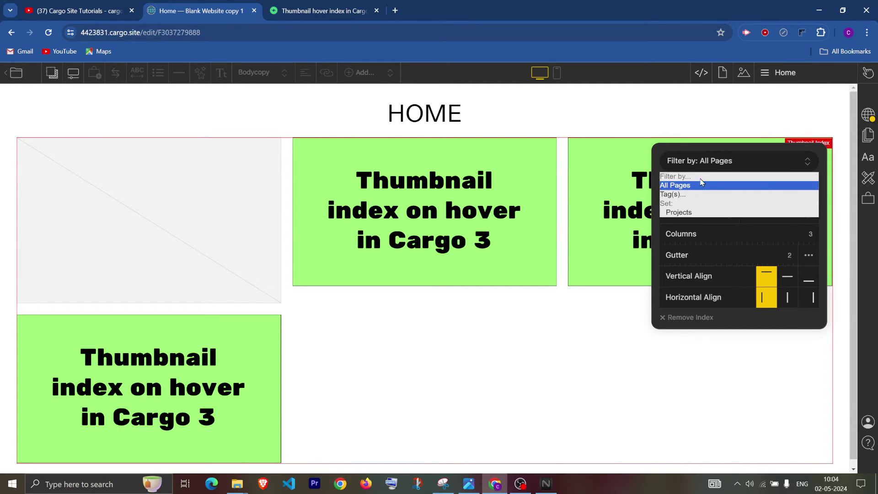
pyautogui.click(695, 214)
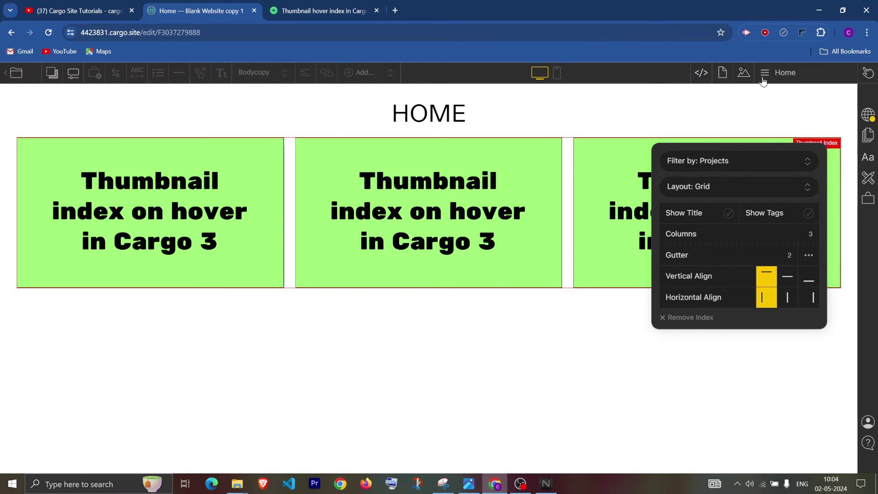
pyautogui.click(765, 73)
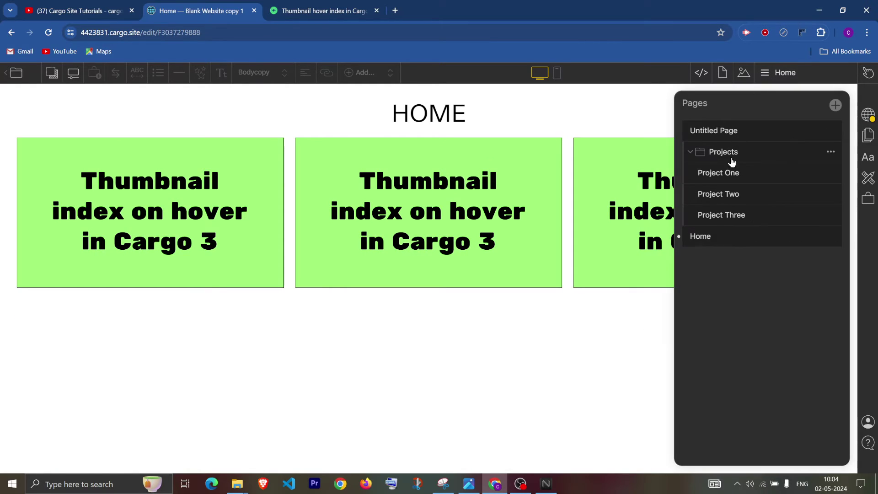
pyautogui.click(690, 152)
pyautogui.click(624, 325)
pyautogui.moveTo(706, 212)
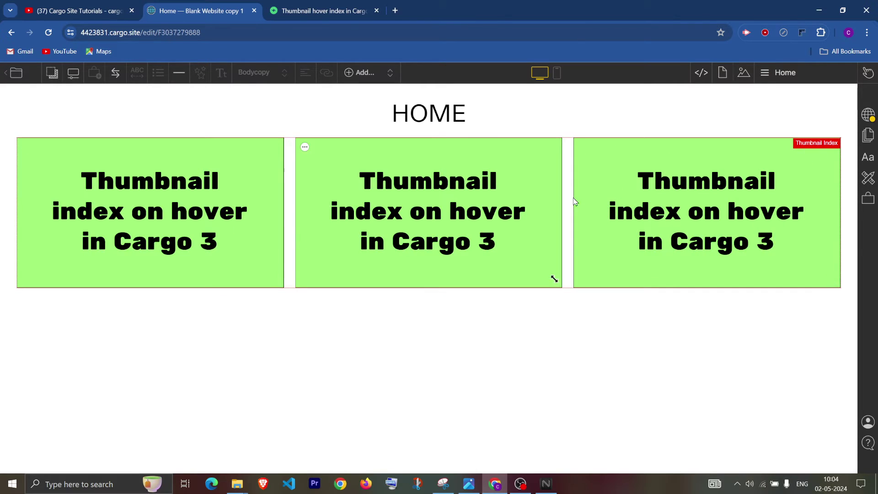
pyautogui.click(811, 143)
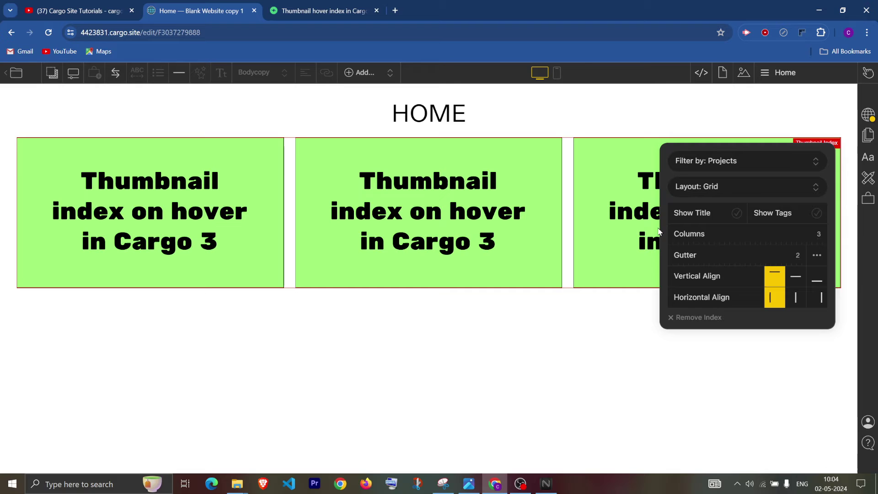
pyautogui.click(736, 213)
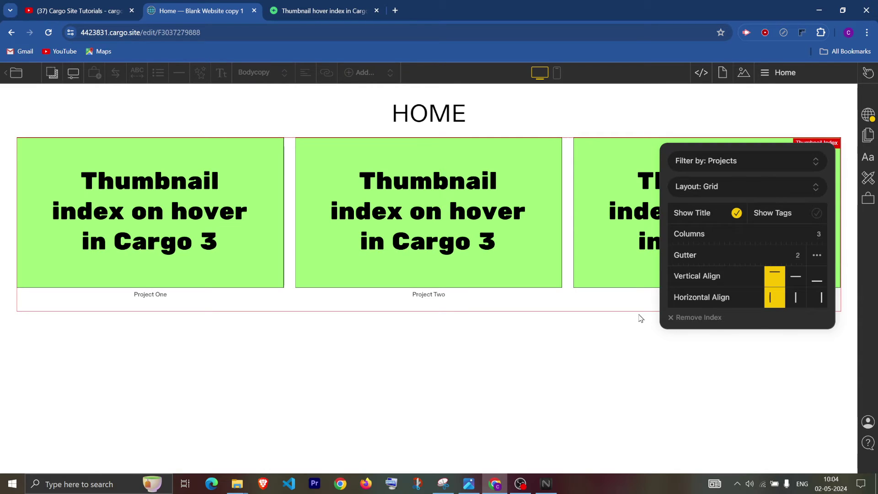
pyautogui.click(580, 340)
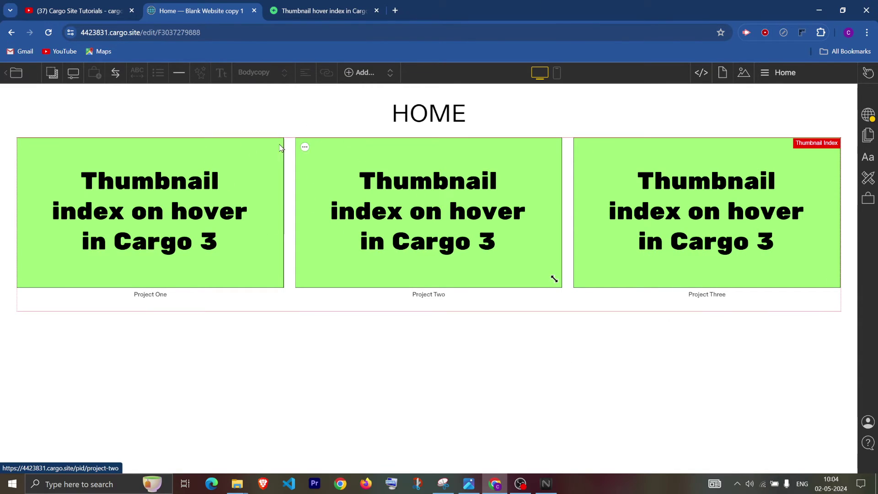
# - Upload the DH screenshot as Project Two's custom thumbnail in its page settings
pyautogui.moveTo(500, 182)
pyautogui.click(764, 74)
pyautogui.click(831, 194)
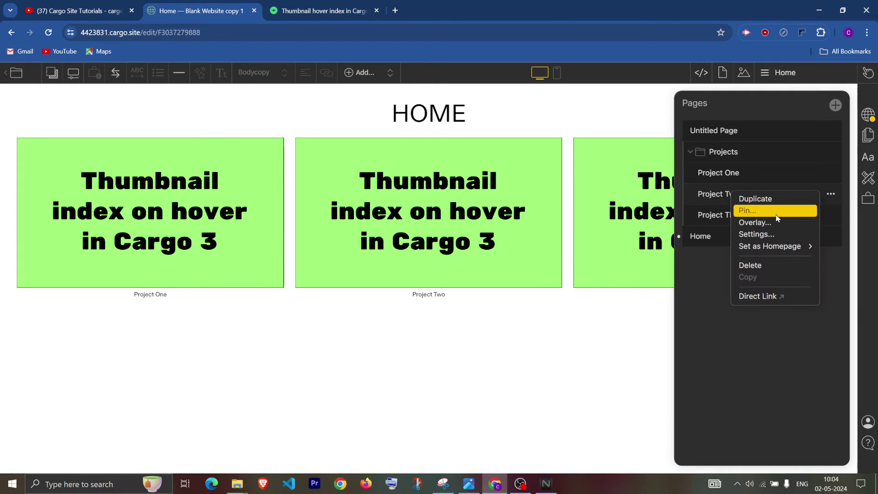
pyautogui.click(756, 234)
pyautogui.click(683, 276)
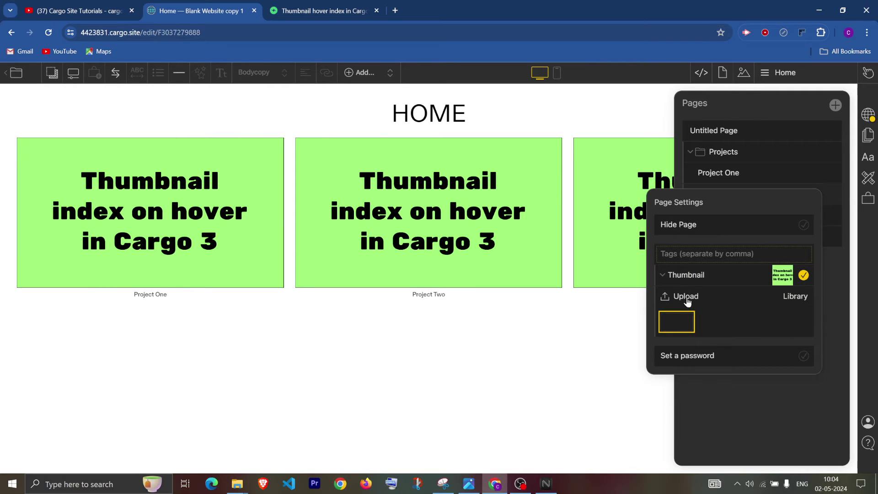
pyautogui.click(686, 297)
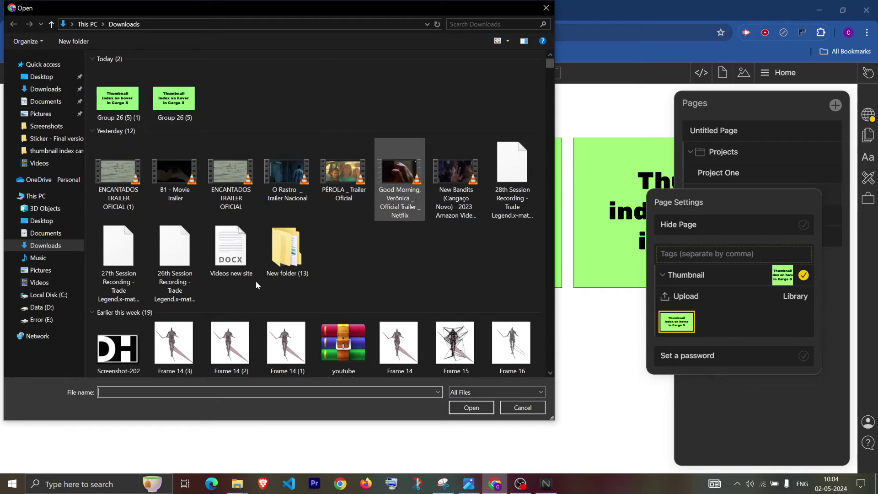
pyautogui.doubleClick(118, 347)
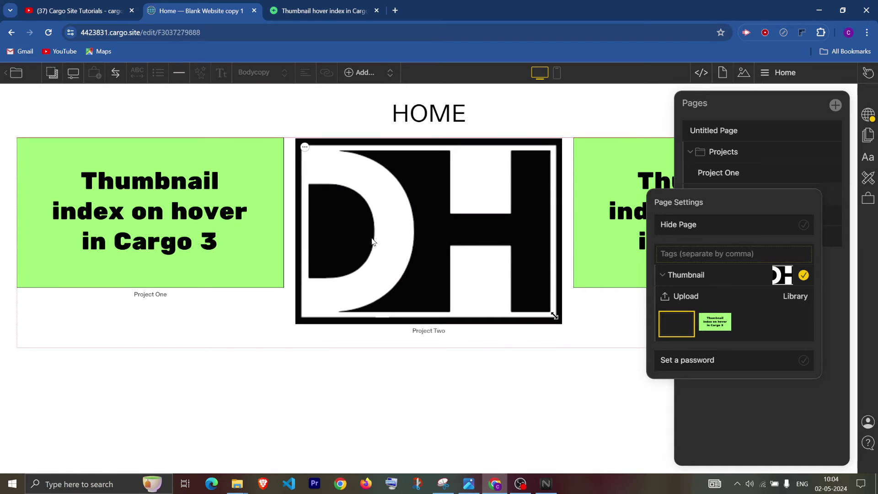
# - Try a Columnized layout for the thumbnail index, reducing it to 5 columns
pyautogui.click(762, 409)
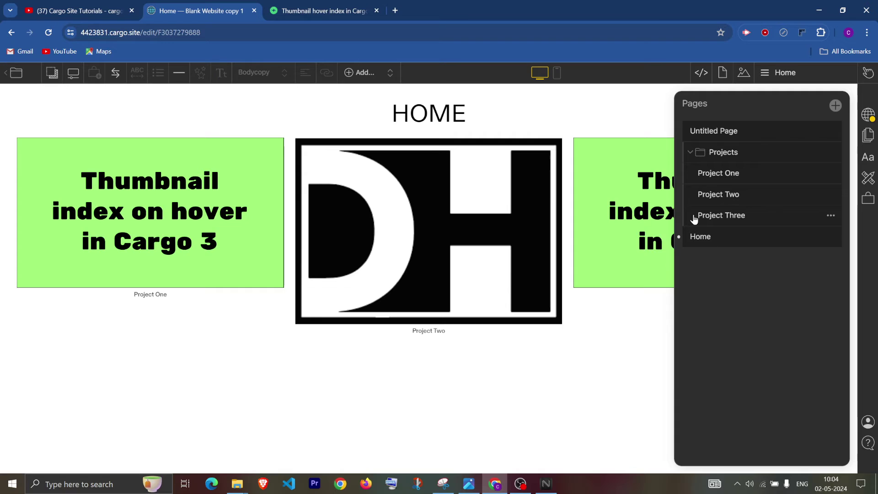
pyautogui.moveTo(428, 231)
pyautogui.moveTo(551, 312); pyautogui.dragTo(537, 298)
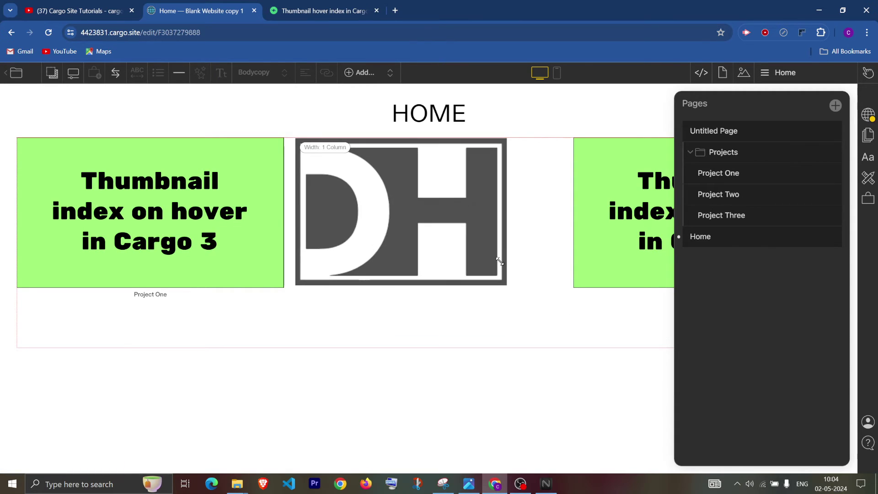
pyautogui.click(661, 348)
pyautogui.click(817, 144)
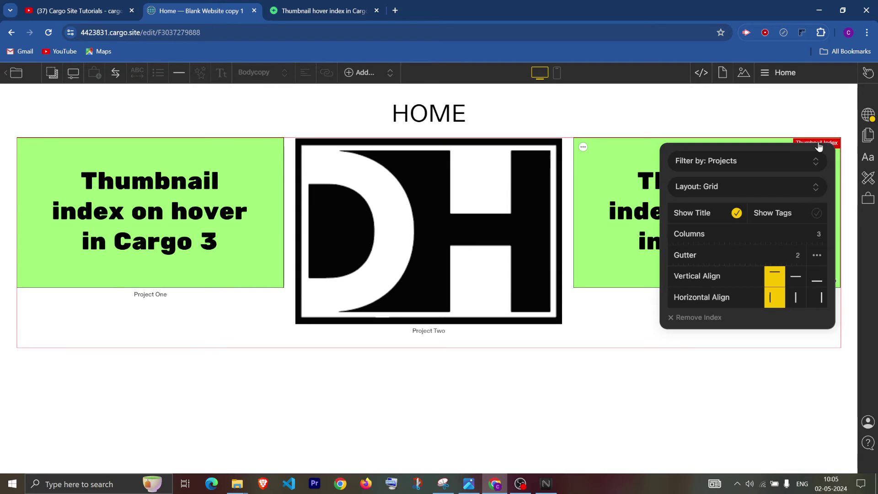
pyautogui.click(728, 185)
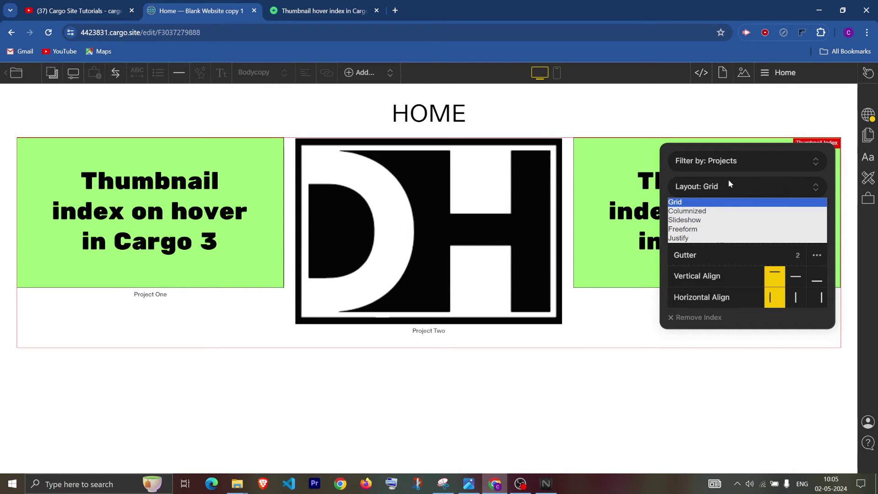
pyautogui.click(702, 211)
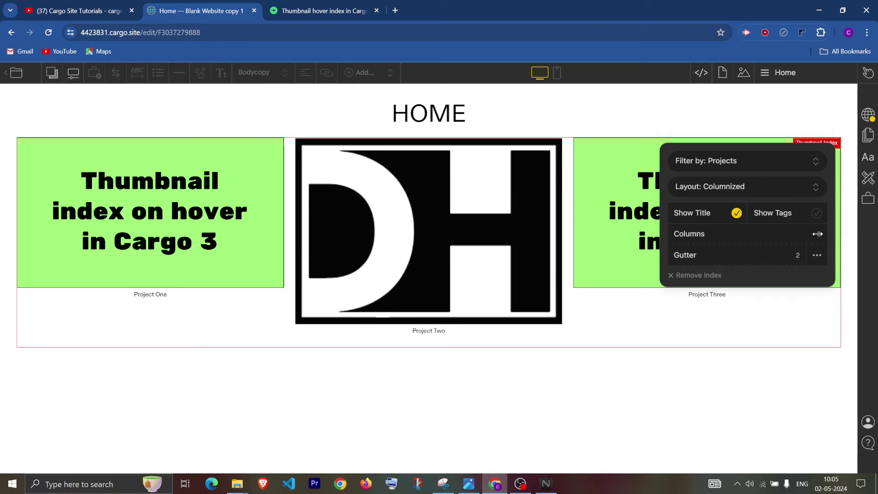
pyautogui.write('7')
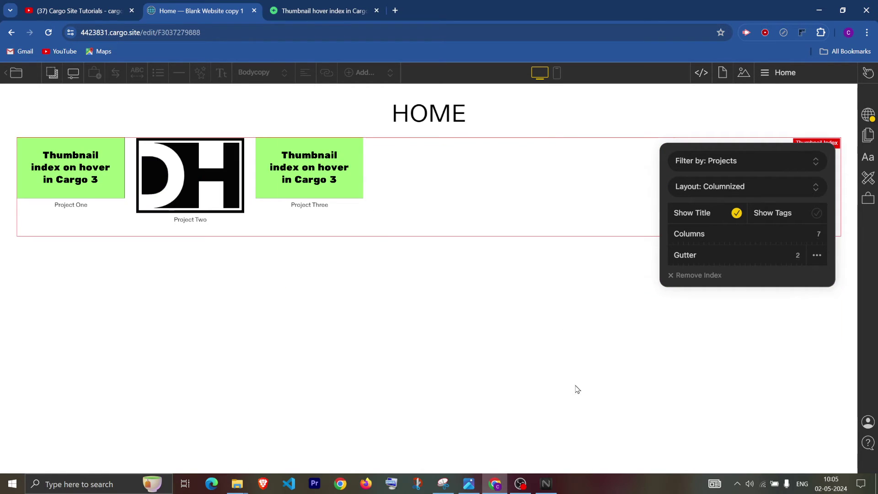
pyautogui.moveTo(818, 235); pyautogui.dragTo(805, 234)
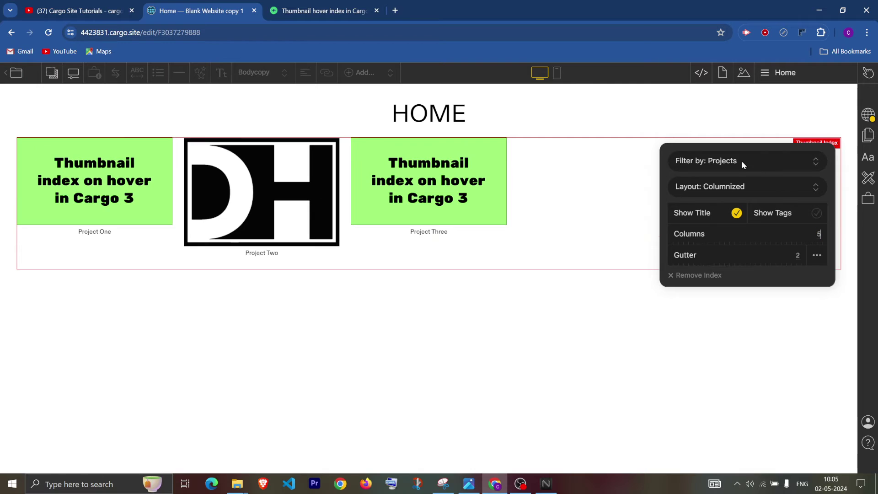
# - Switch the index to Slideshow layout, then set it back to Grid
pyautogui.click(742, 161)
pyautogui.click(731, 144)
pyautogui.click(732, 186)
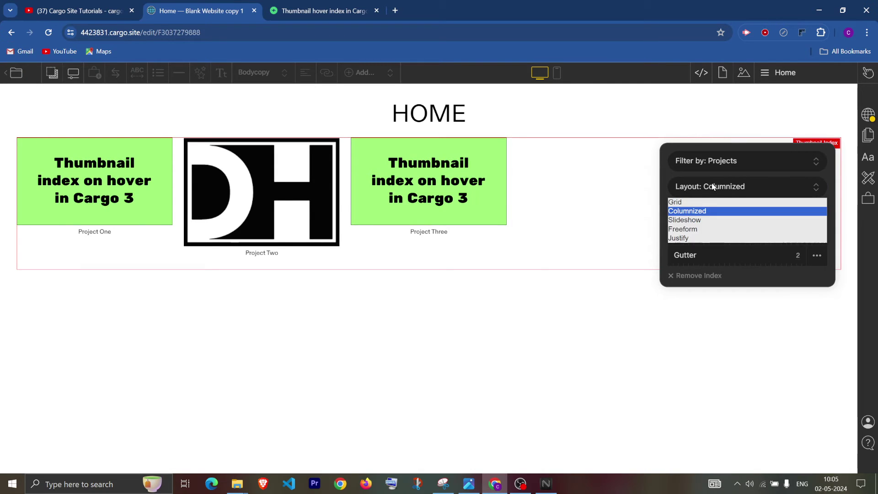
pyautogui.click(709, 221)
pyautogui.scroll(-2, 522, 230)
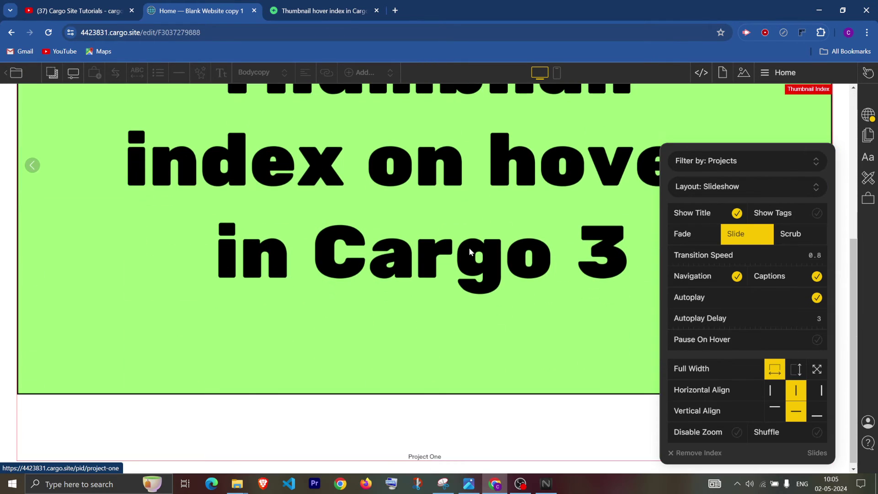
pyautogui.click(716, 191)
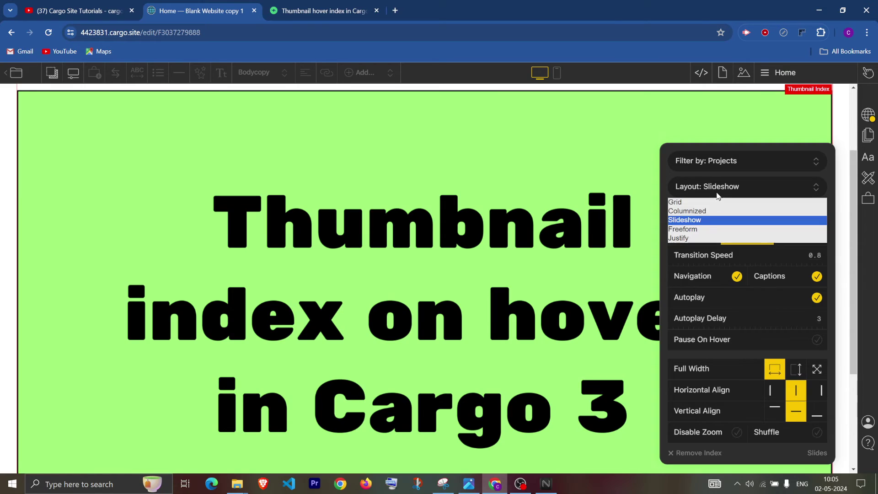
pyautogui.click(694, 242)
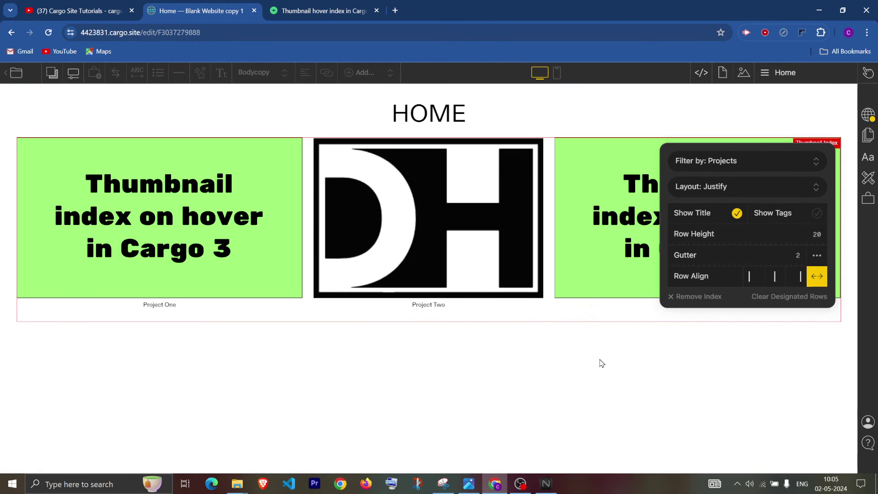
pyautogui.click(602, 363)
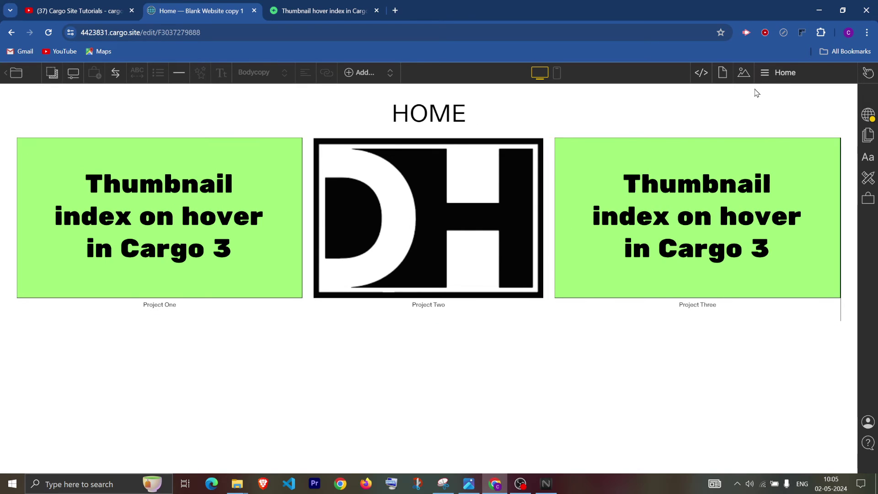
pyautogui.click(764, 73)
pyautogui.click(830, 218)
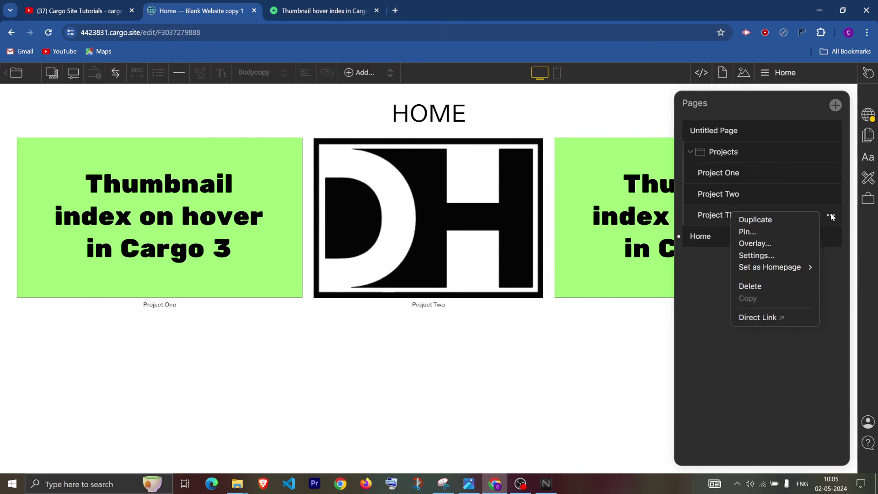
pyautogui.click(774, 254)
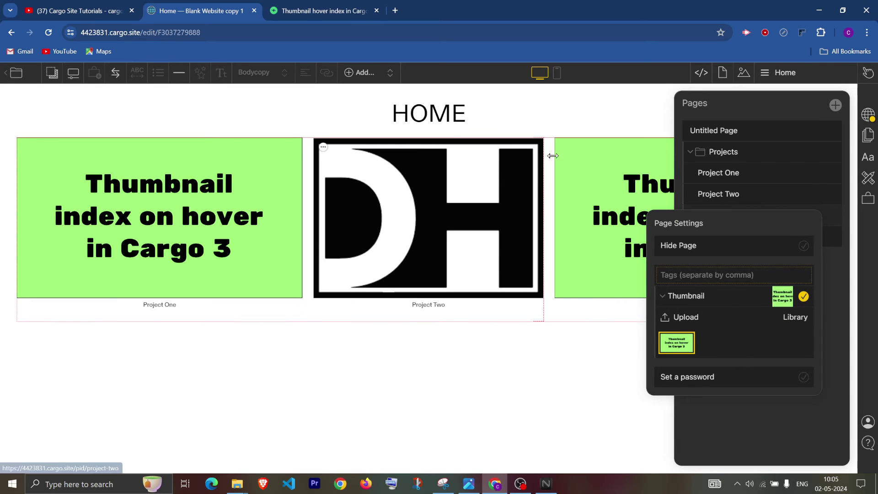
pyautogui.click(803, 297)
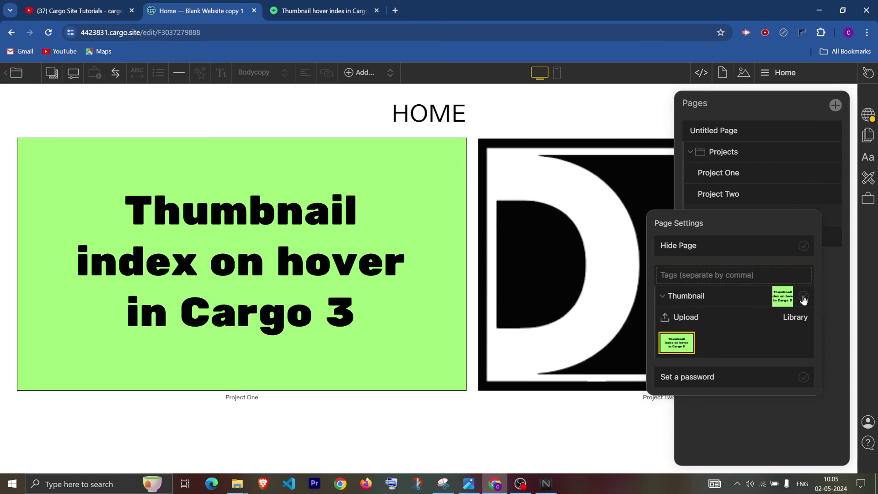
pyautogui.click(803, 297)
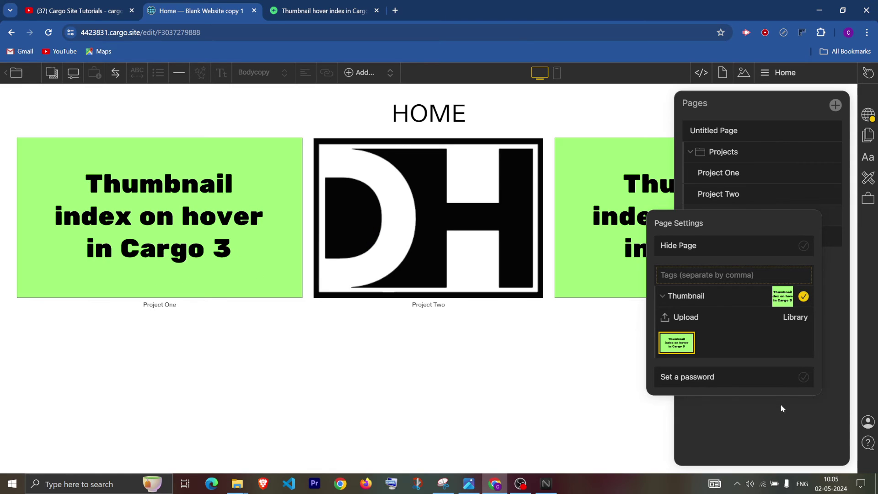
pyautogui.click(780, 404)
pyautogui.click(525, 355)
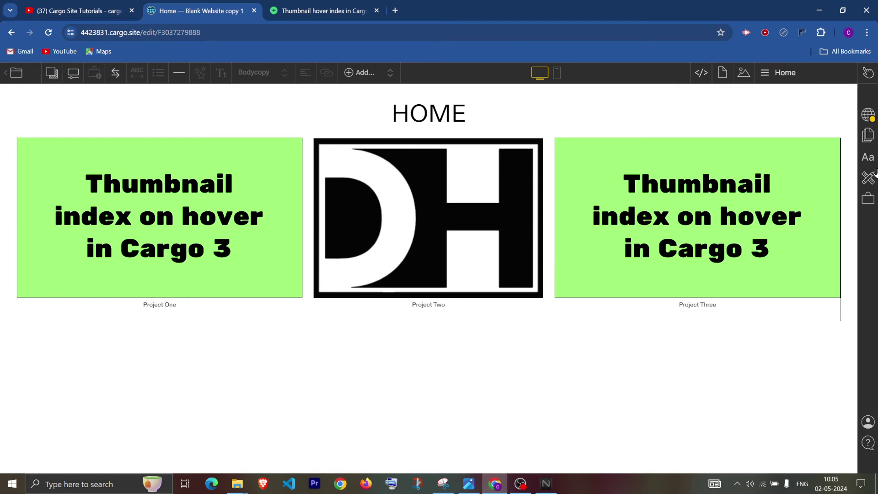
# - Find the hover-caption CSS in the cargotutorials.com article and select the whole code block
pyautogui.click(329, 8)
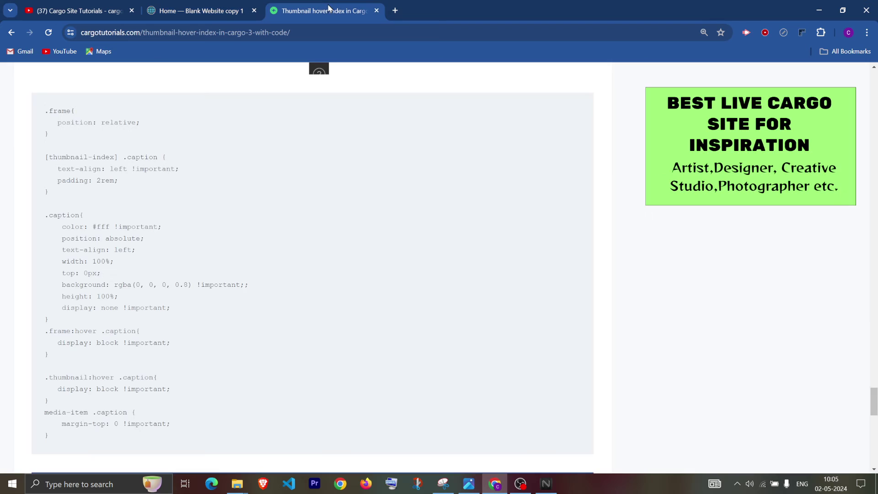
pyautogui.click(874, 311)
pyautogui.moveTo(874, 375); pyautogui.dragTo(873, 78)
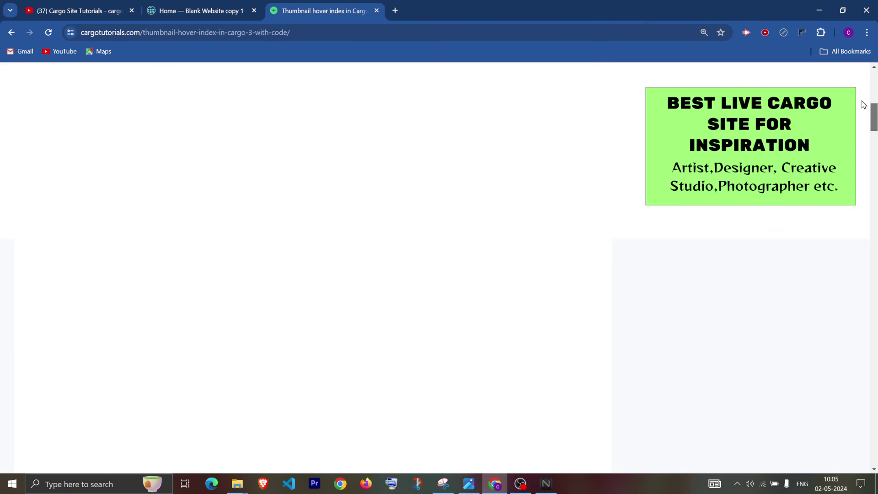
pyautogui.scroll(-6, 871, 101)
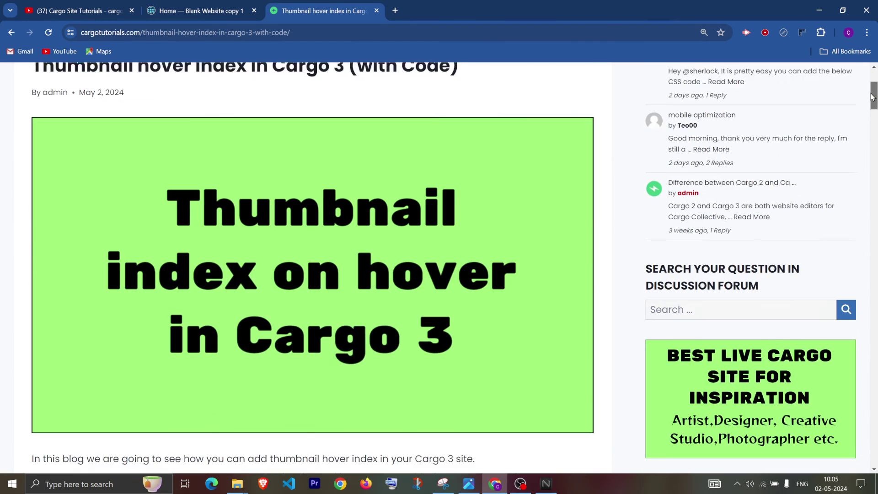
pyautogui.scroll(5, 870, 119)
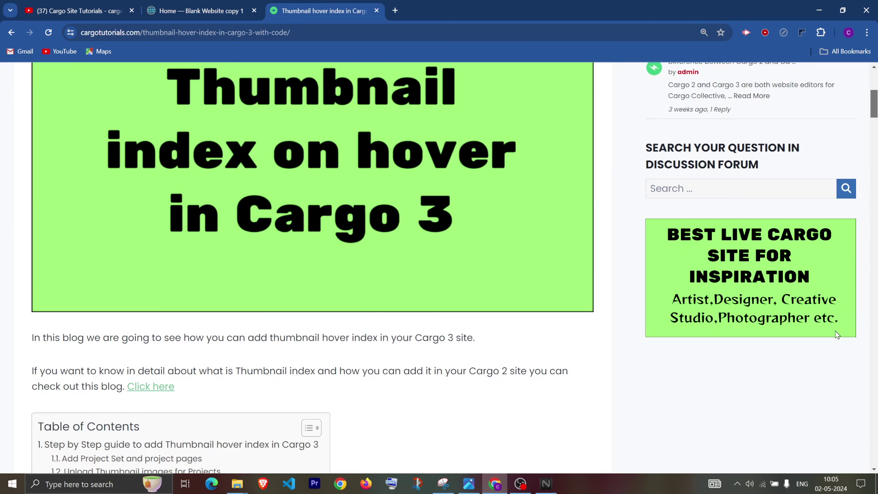
pyautogui.moveTo(869, 127); pyautogui.dragTo(832, 407)
pyautogui.scroll(-4, 835, 409)
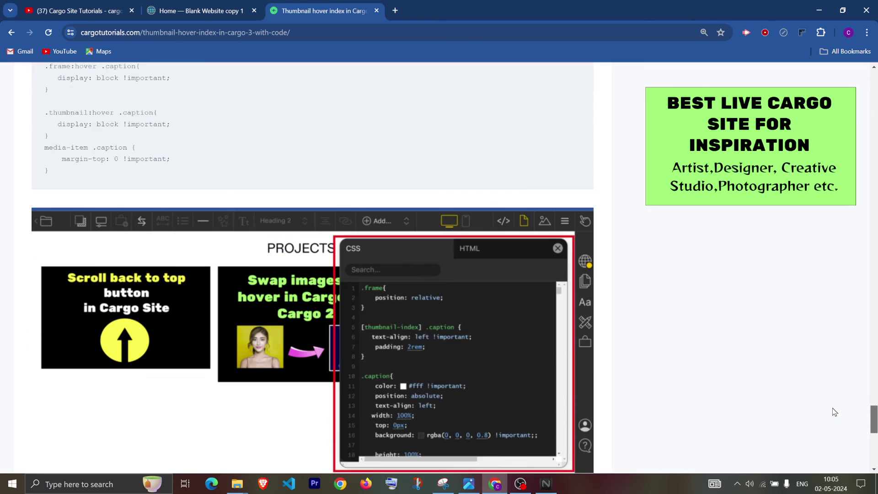
pyautogui.scroll(-7, 834, 409)
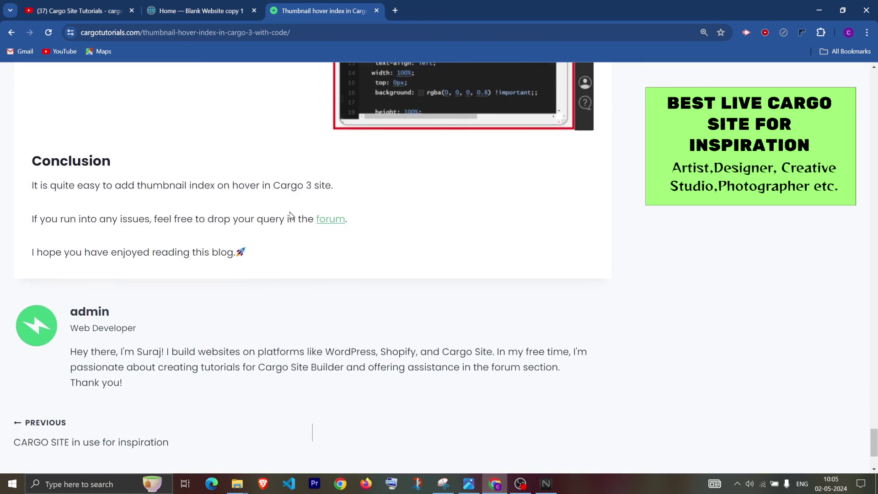
pyautogui.scroll(15, 293, 224)
pyautogui.scroll(1, 205, 198)
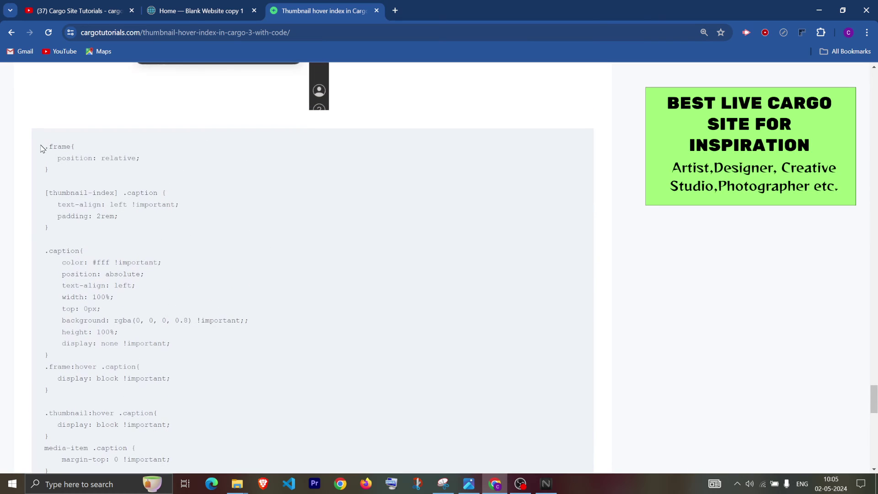
pyautogui.moveTo(45, 146)
pyautogui.mouseDown()
pyautogui.moveTo(69, 459)
pyautogui.moveTo(137, 470)
pyautogui.mouseUp()
pyautogui.scroll(-1, 315, 265)
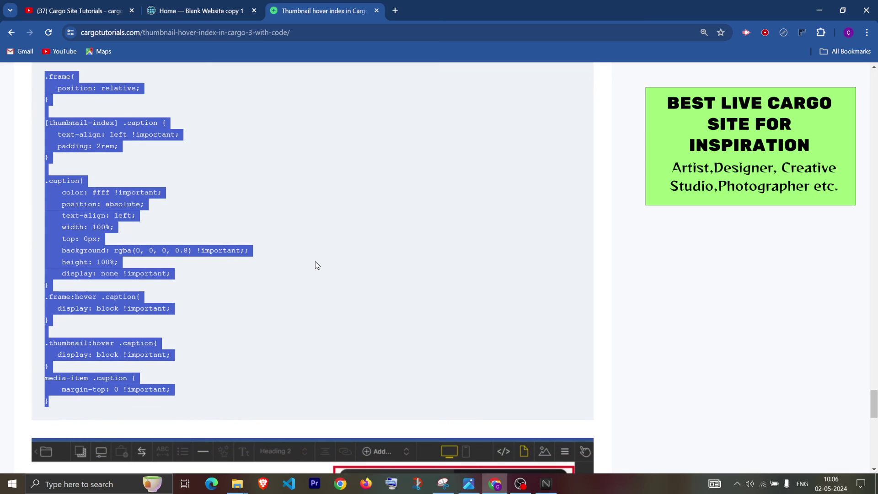
# - Paste the hover-caption CSS at the top of Cargo's site CSS, then return to the tutorial
pyautogui.click(188, 5)
pyautogui.click(867, 178)
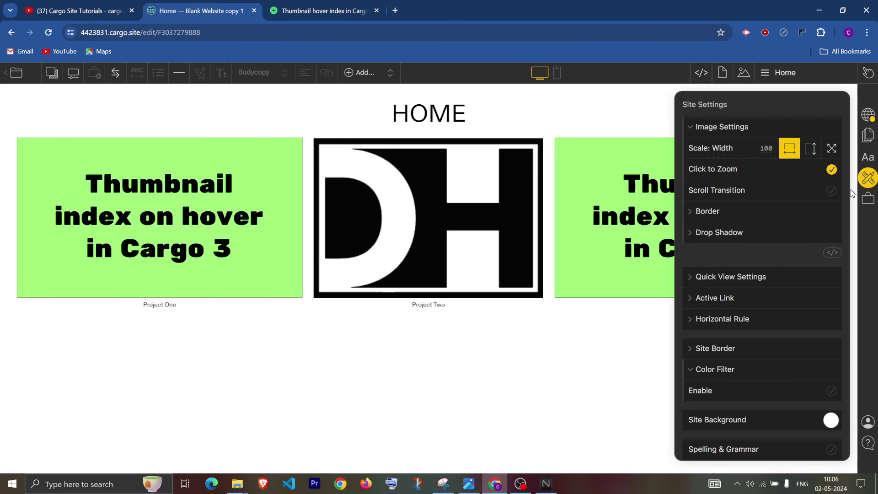
pyautogui.scroll(-1, 801, 358)
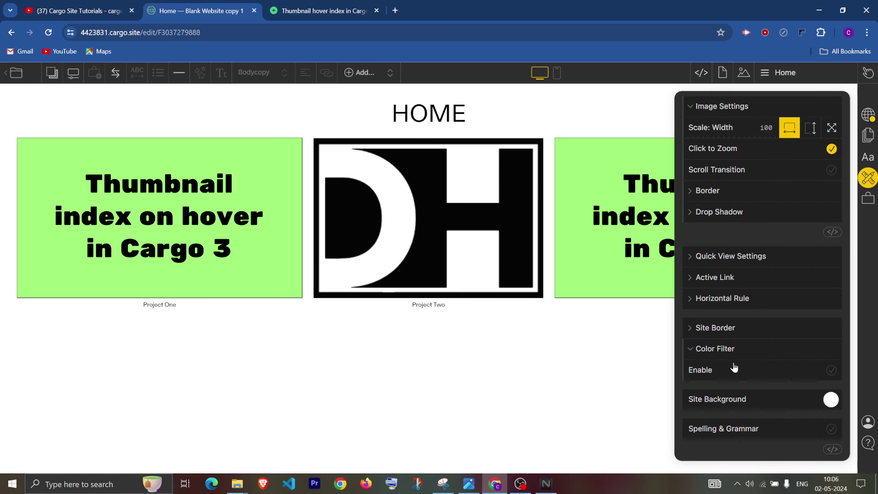
pyautogui.click(832, 449)
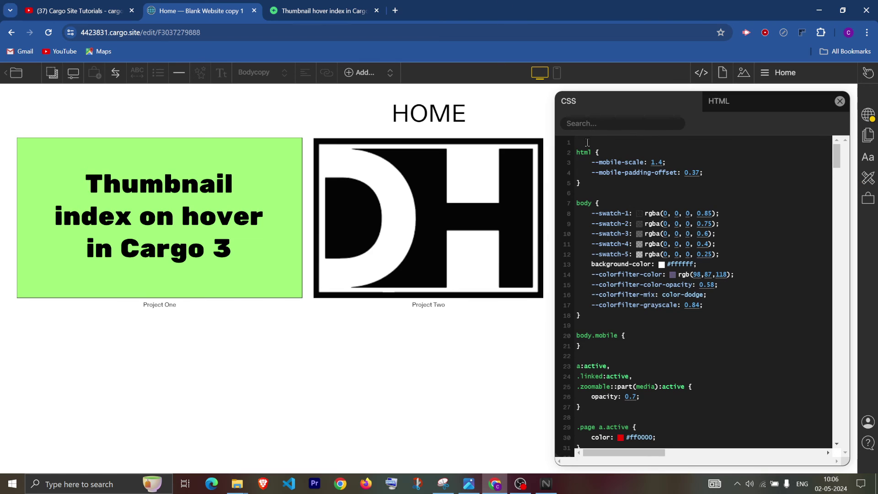
pyautogui.hotkey('ctrl', 'v')
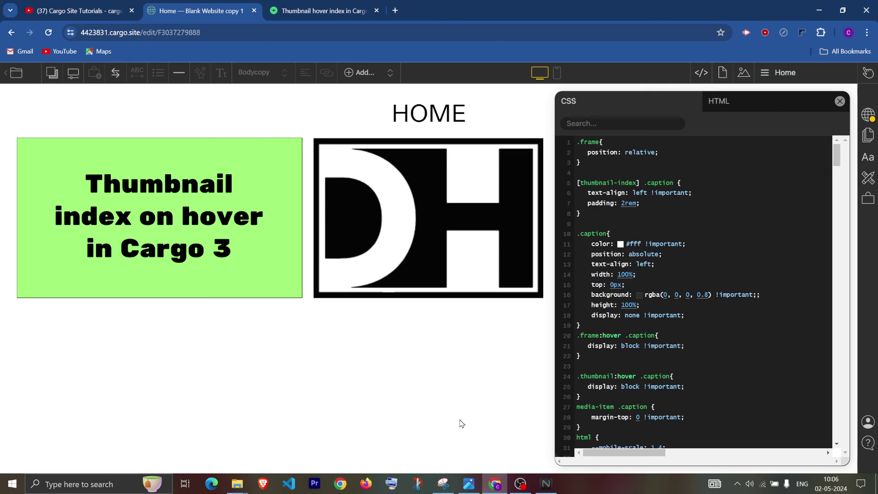
pyautogui.click(840, 102)
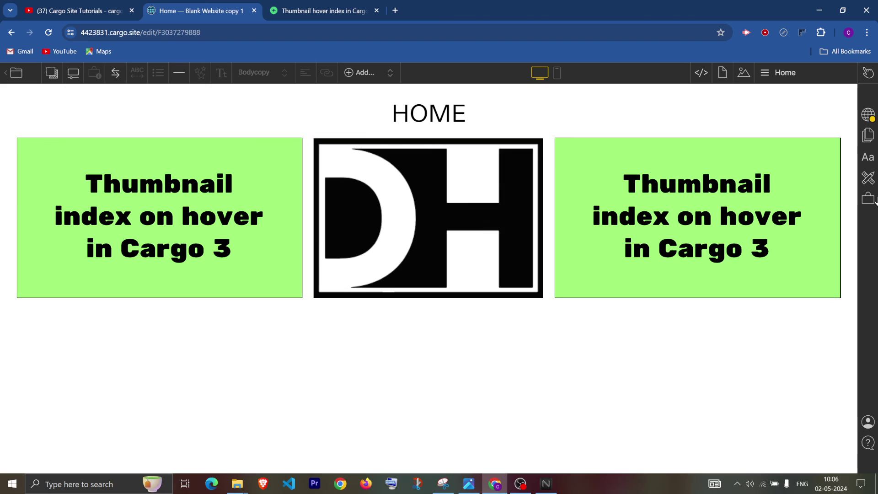
pyautogui.click(321, 10)
pyautogui.click(320, 209)
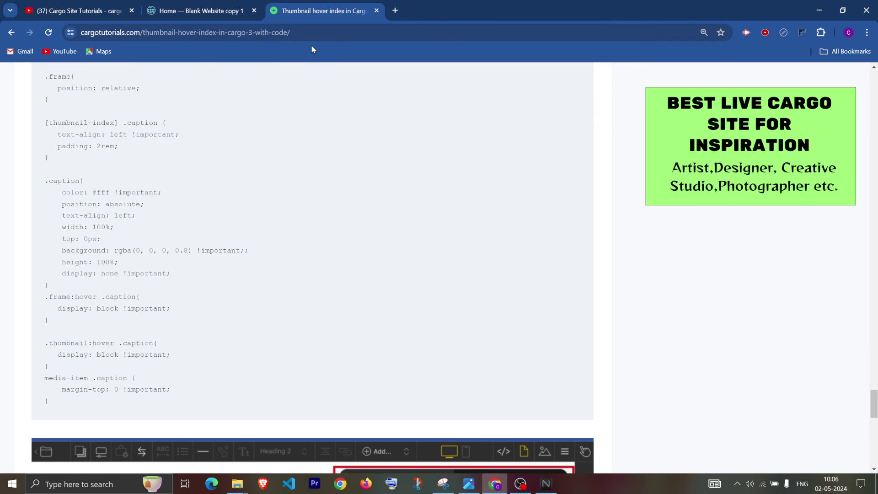
# - Open the blog's Buy me a Coffee page, then return to the Cargo editor tab
pyautogui.click(365, 32)
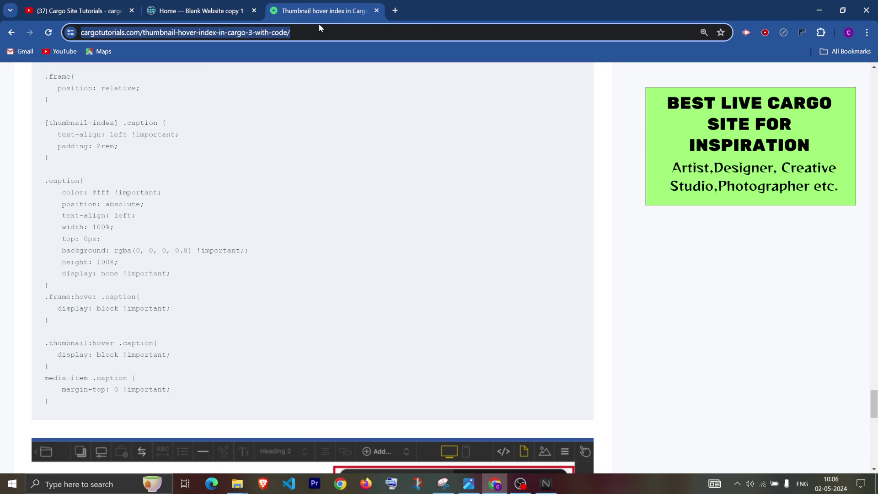
pyautogui.moveTo(874, 394); pyautogui.dragTo(875, 441)
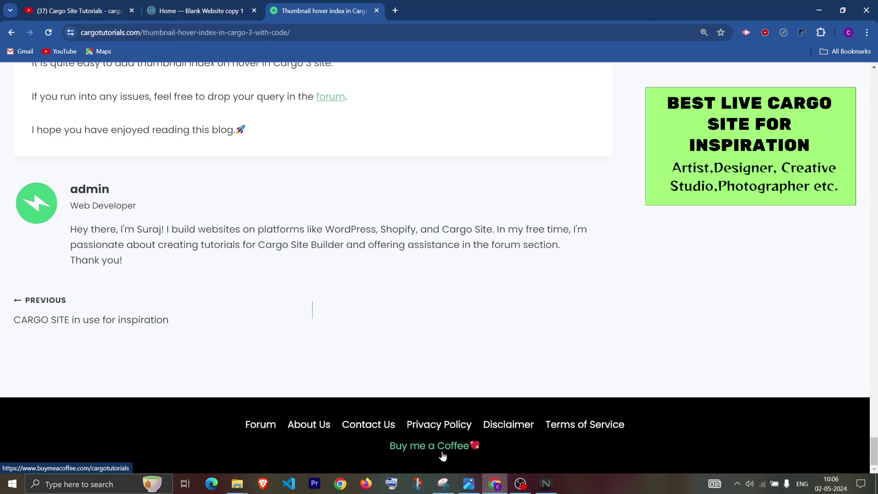
pyautogui.click(439, 449)
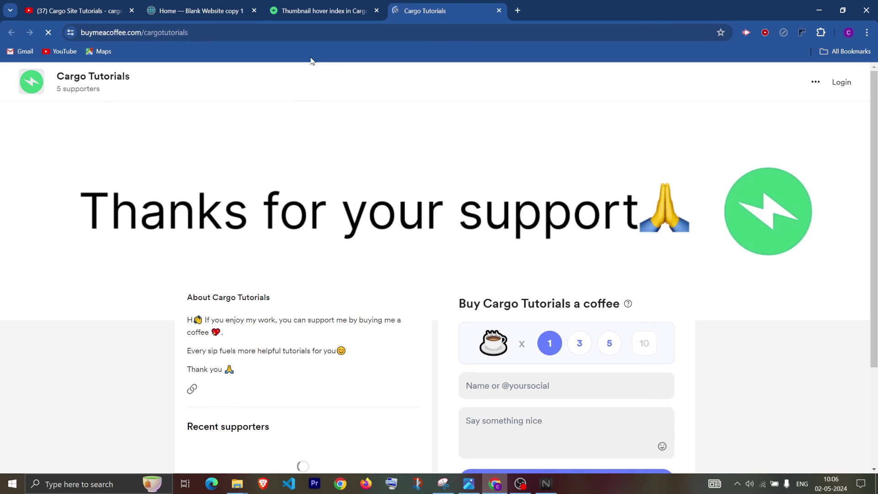
pyautogui.hotkey('ctrl', '2')
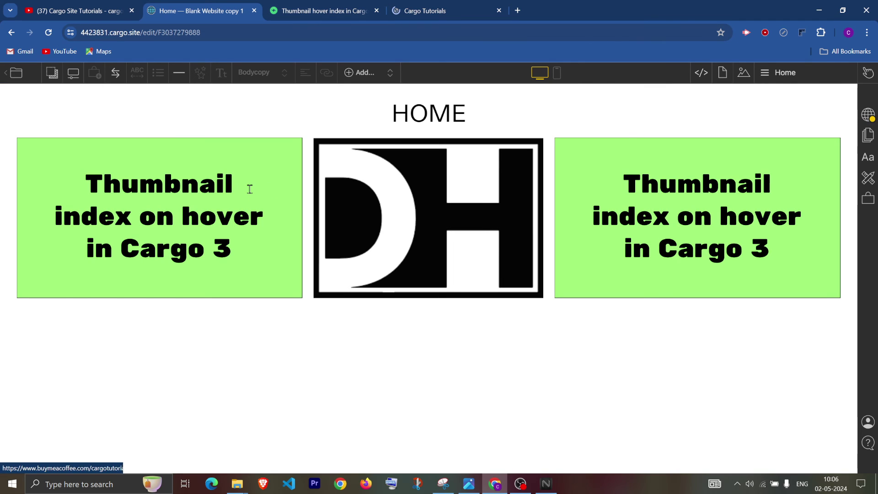